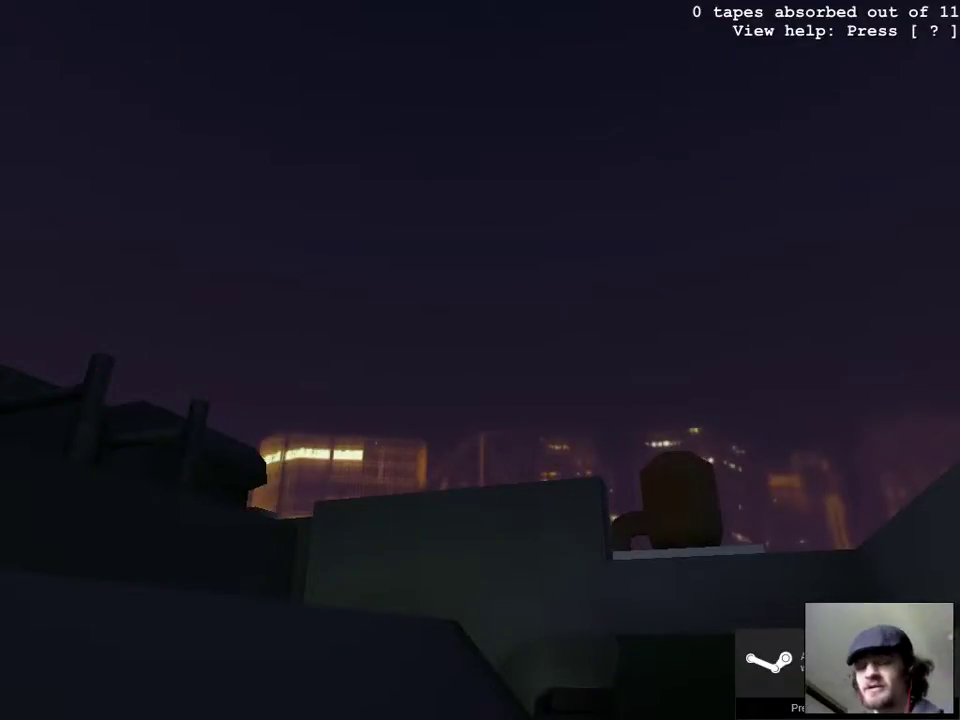
key(w)
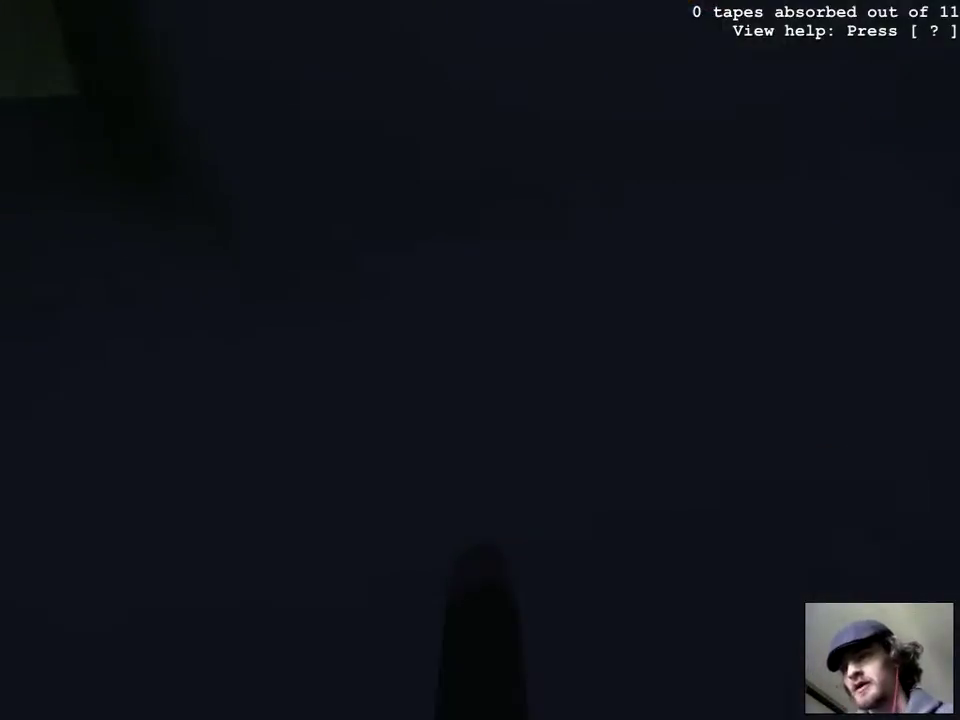
key(w)
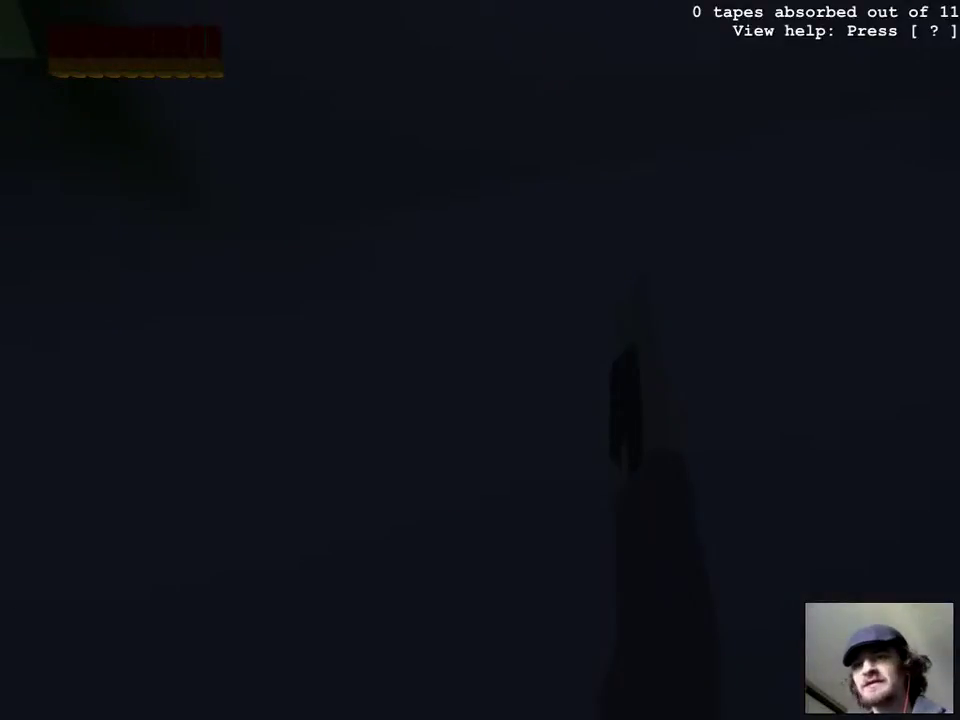
key(w)
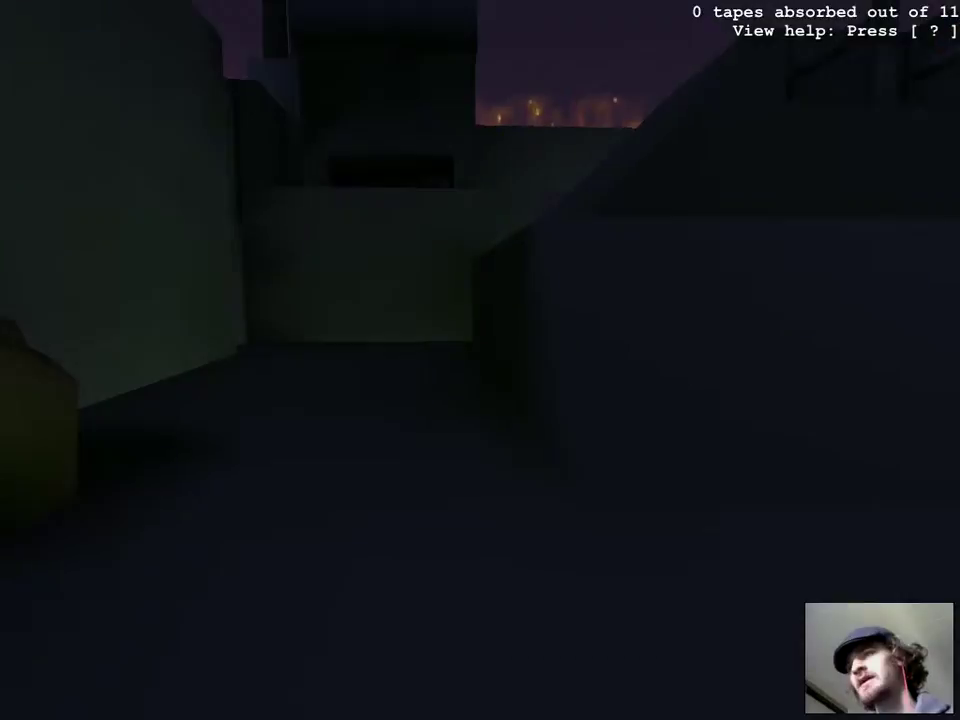
key(w)
key(w)
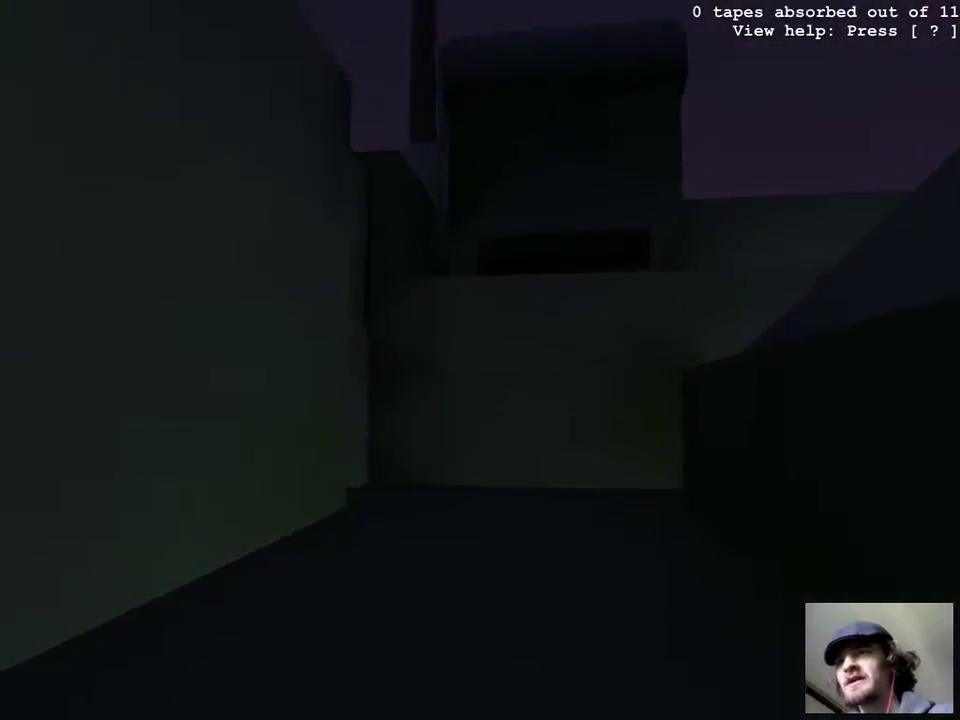
key(w)
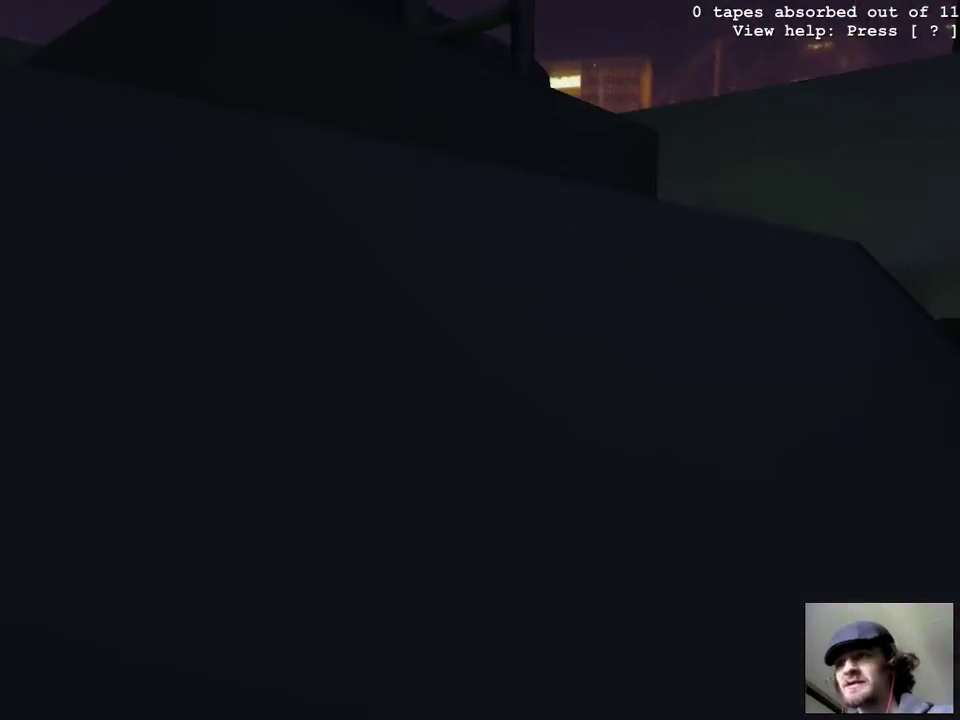
key(w)
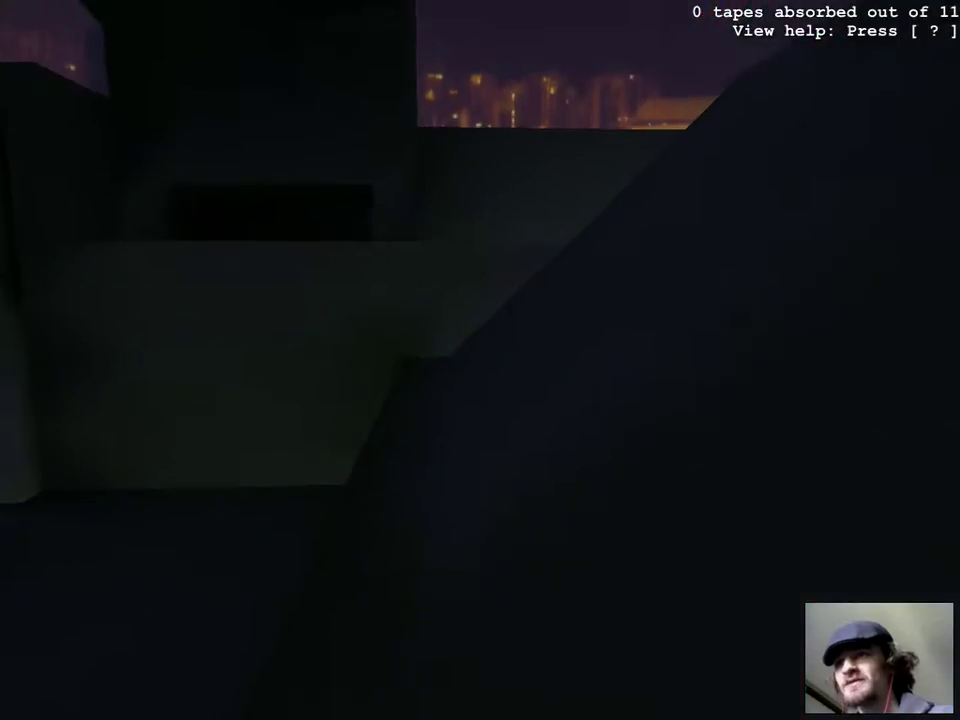
key(w)
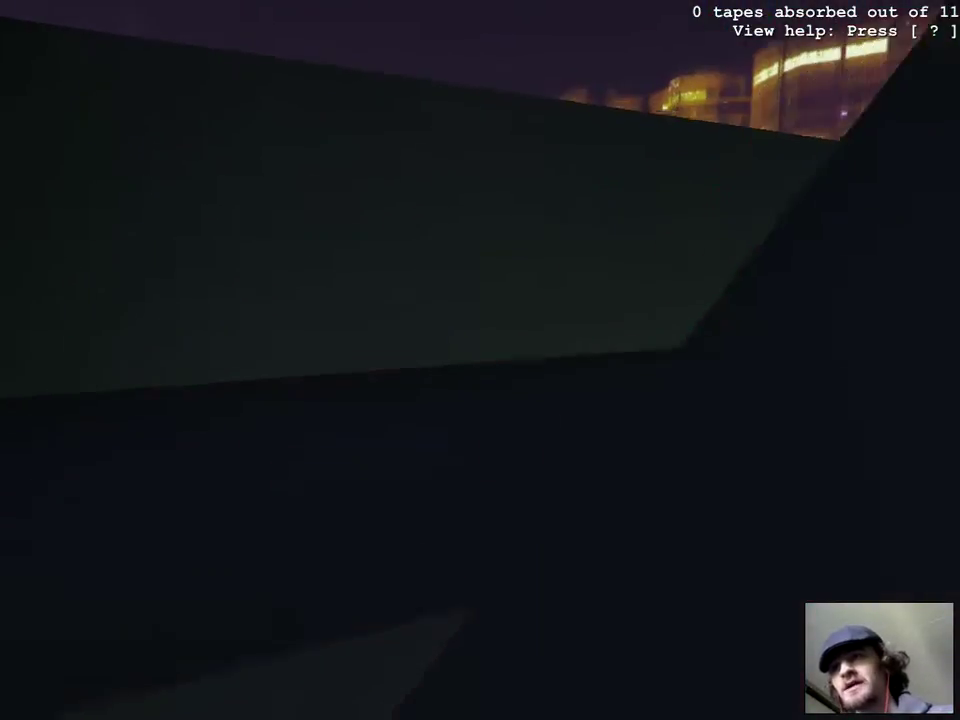
key(w)
key(w)
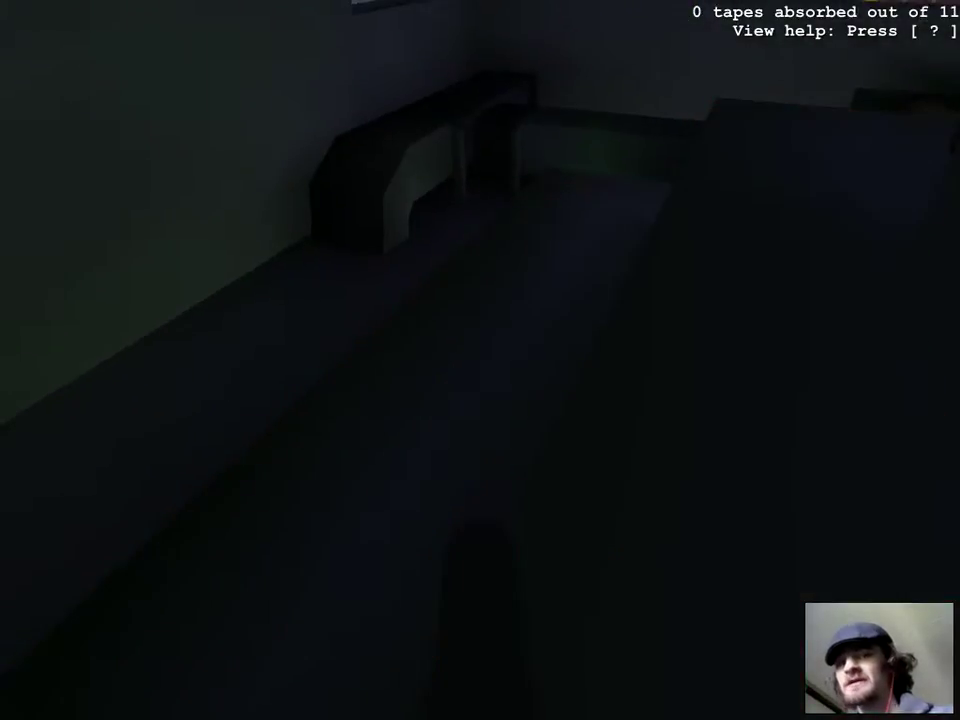
key(w)
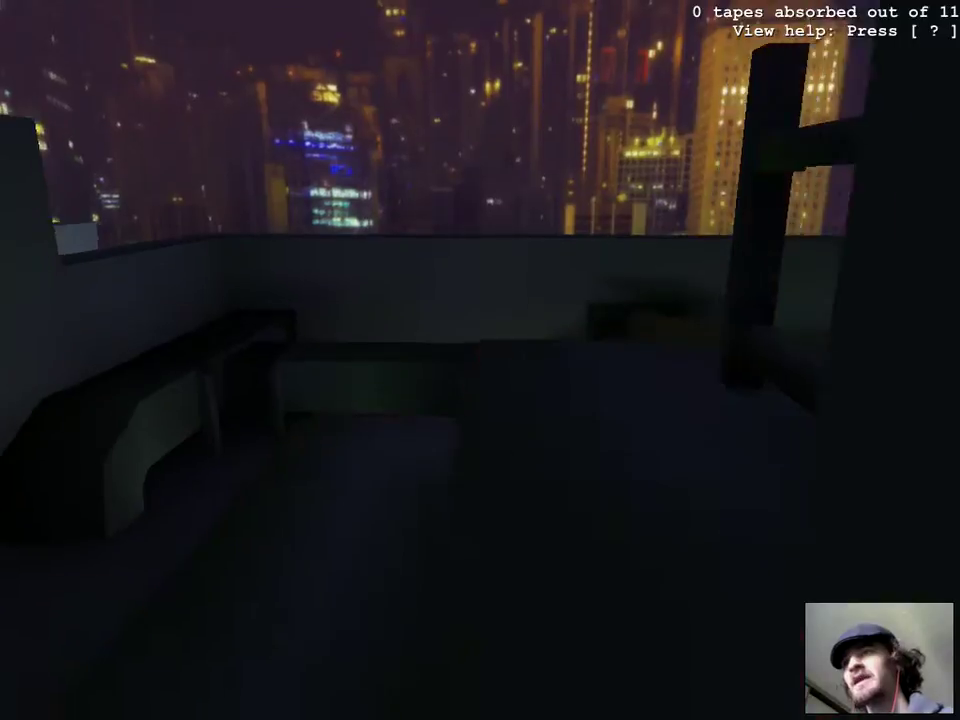
key(w)
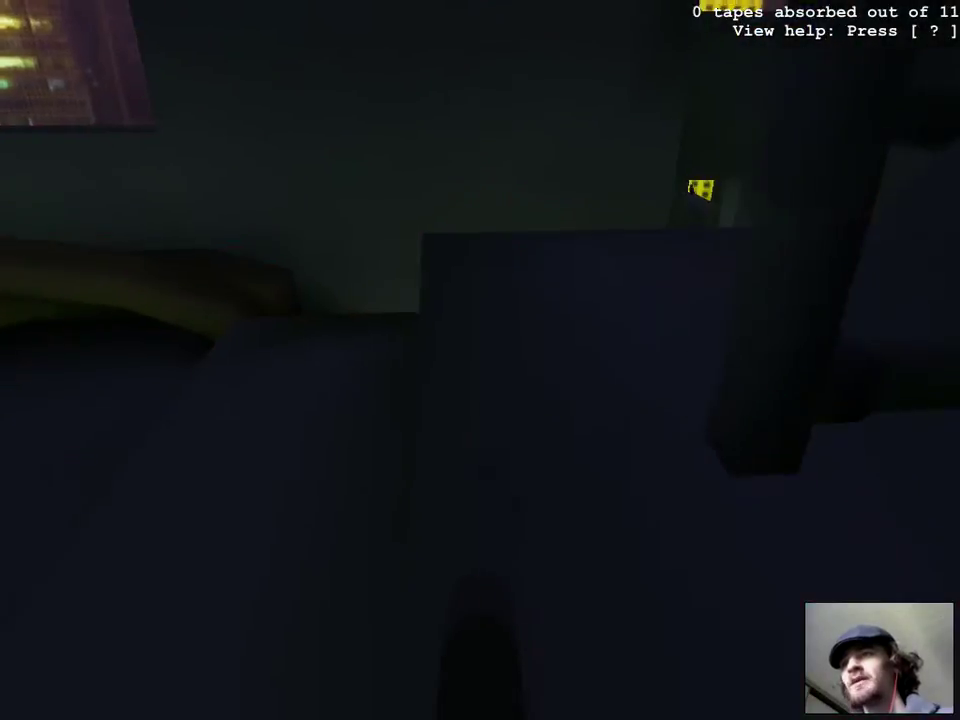
key(w)
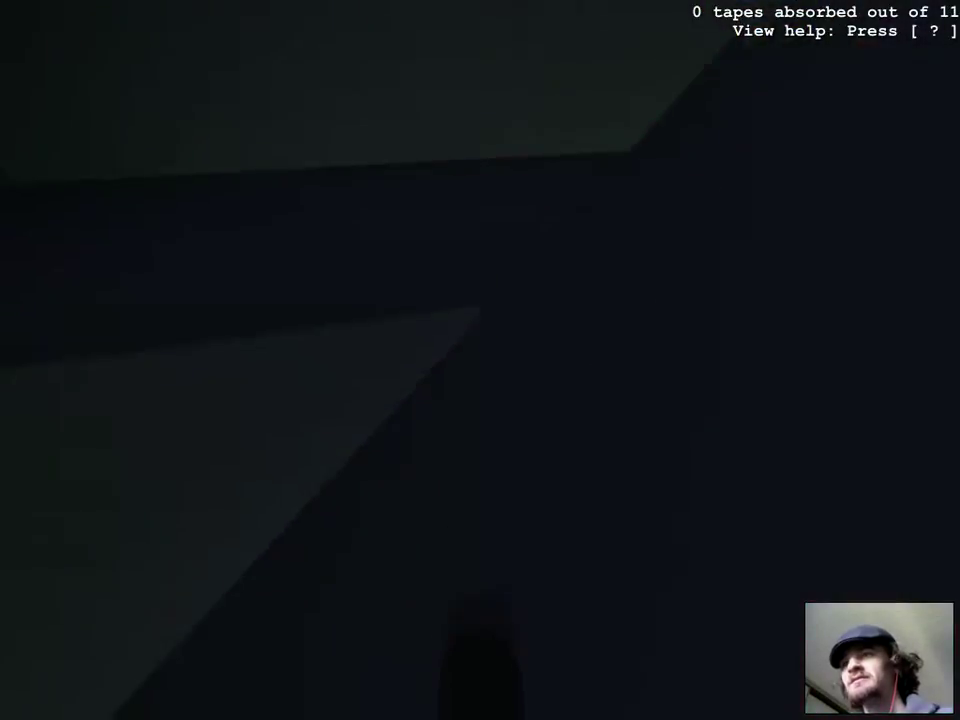
key(w)
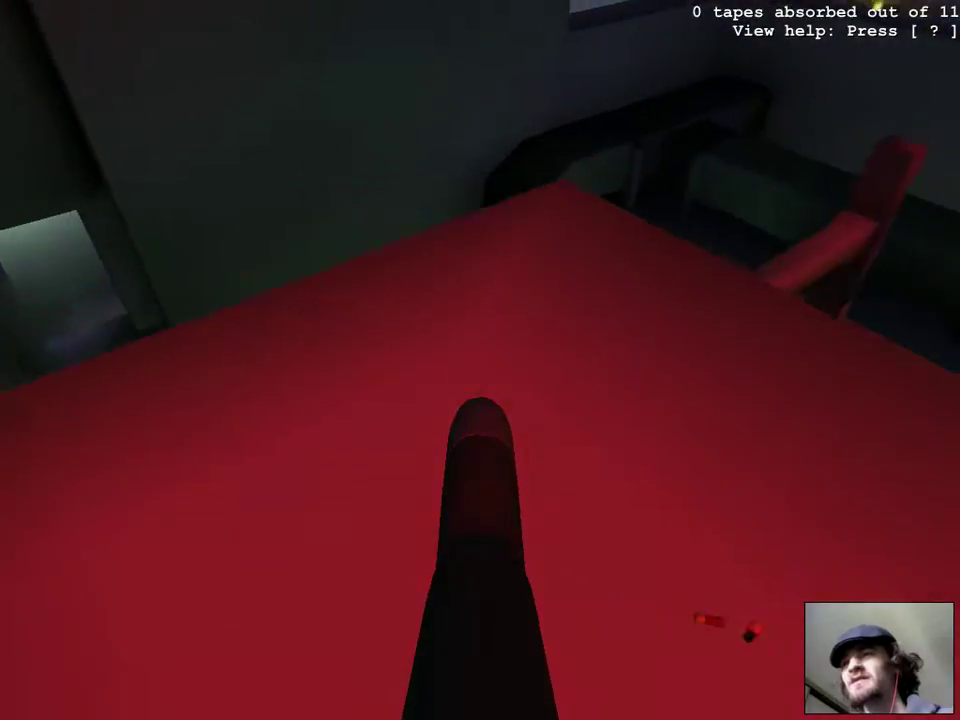
key(w)
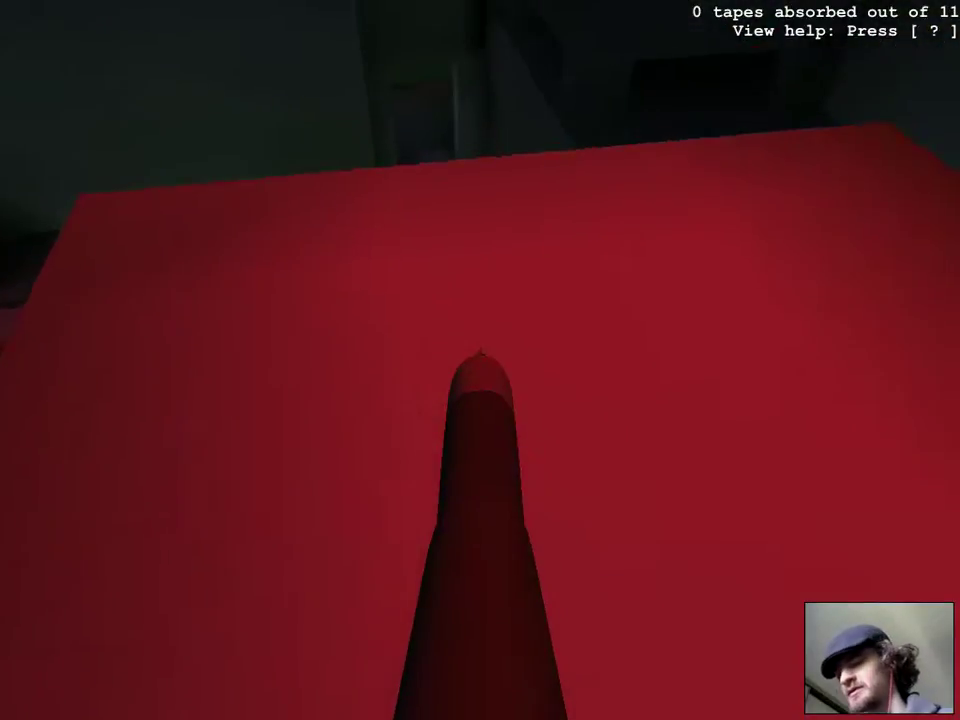
key(w)
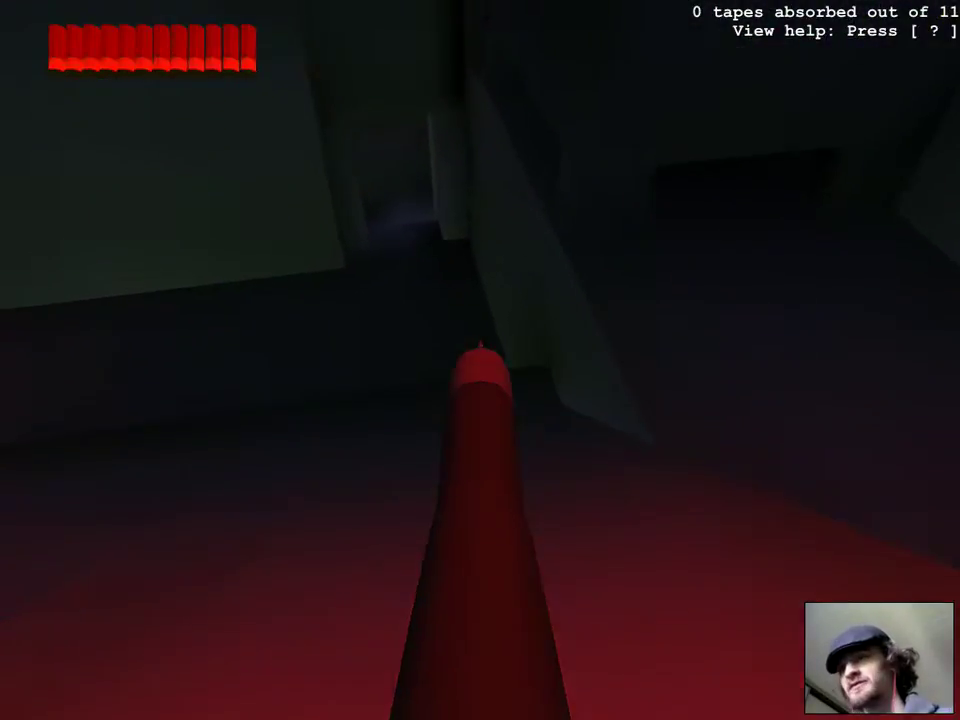
key(w)
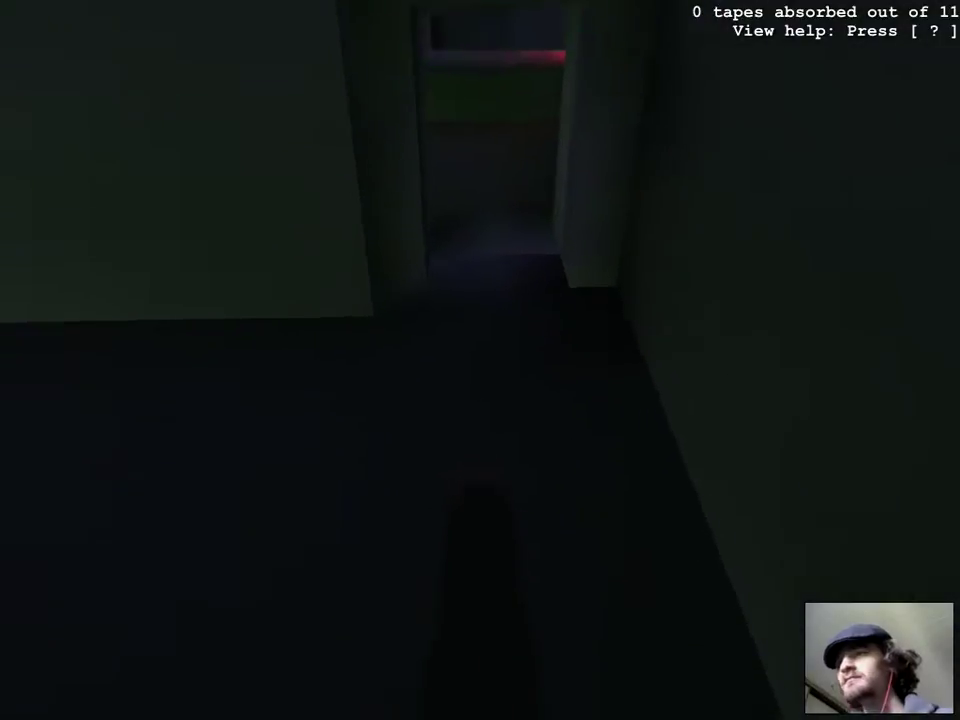
key(w)
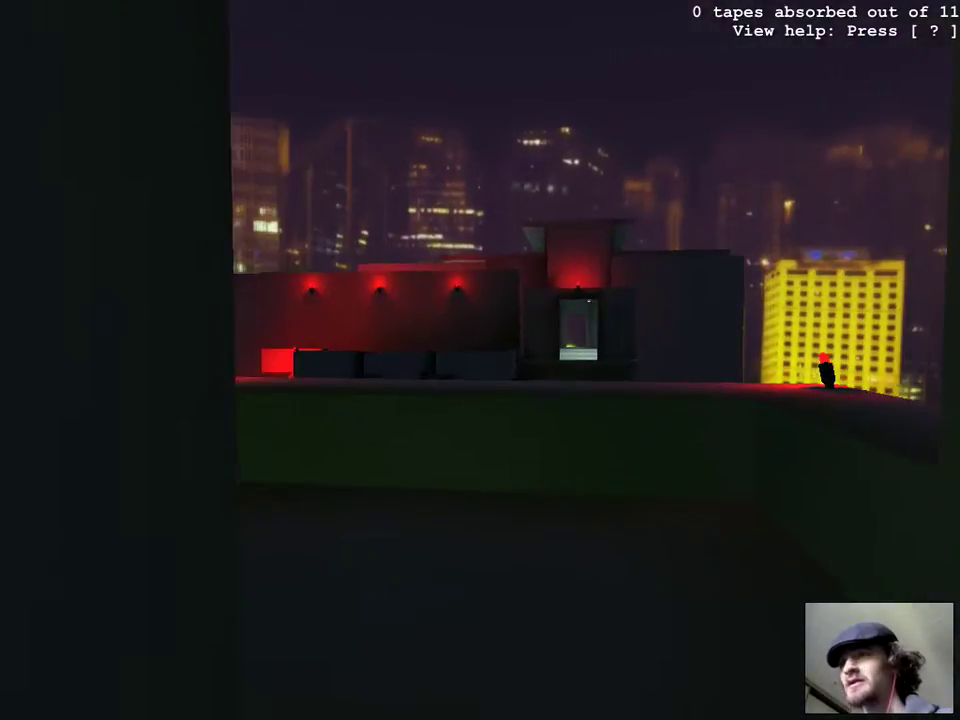
key(w)
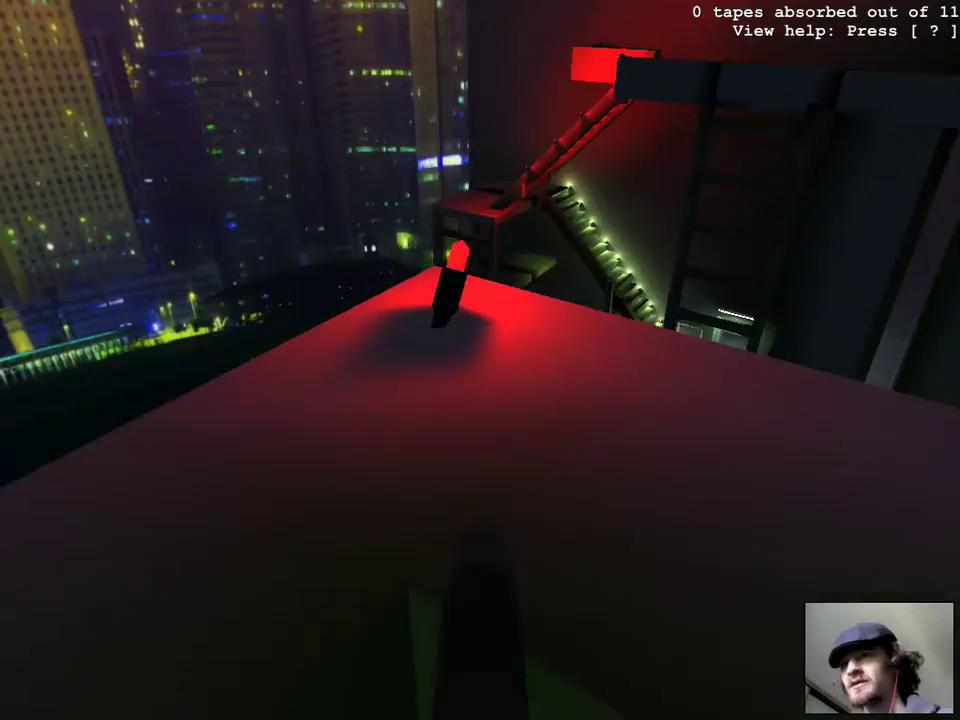
key(w)
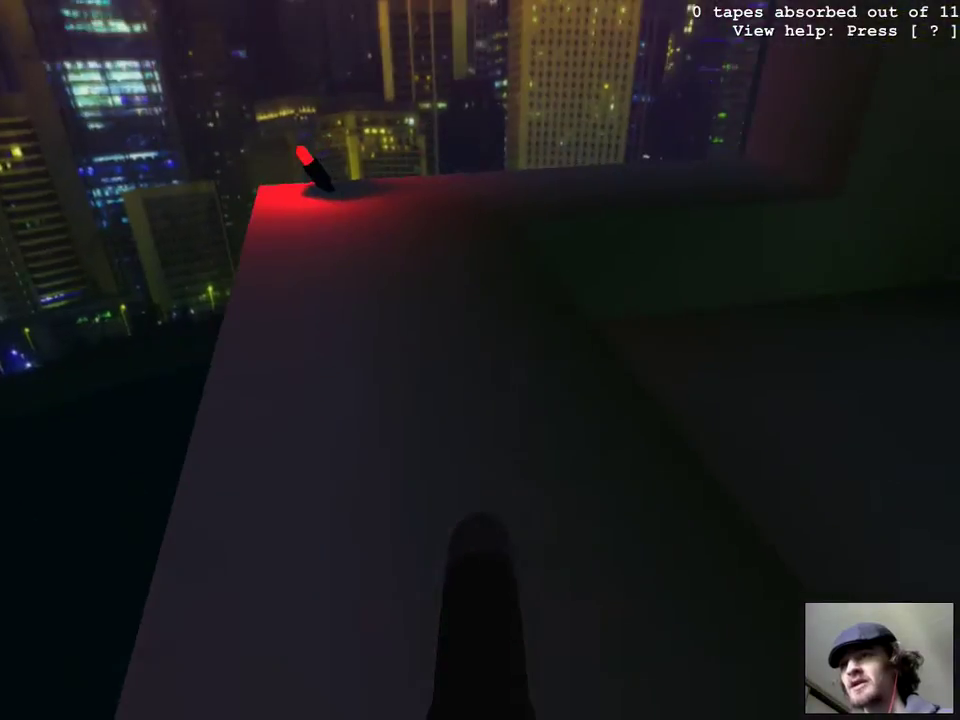
key(w)
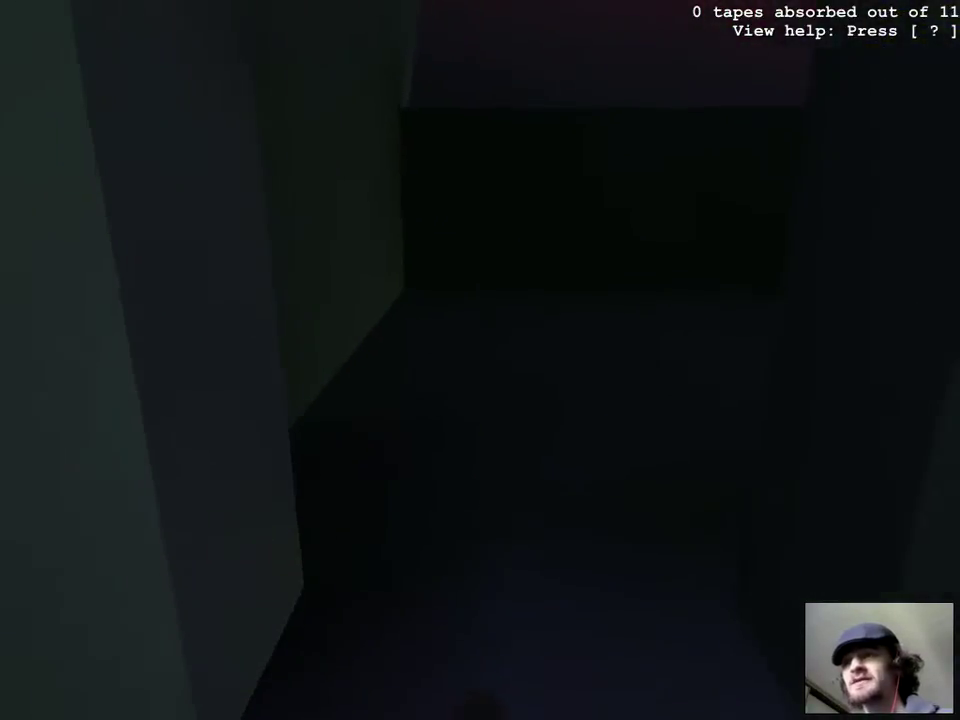
key(w)
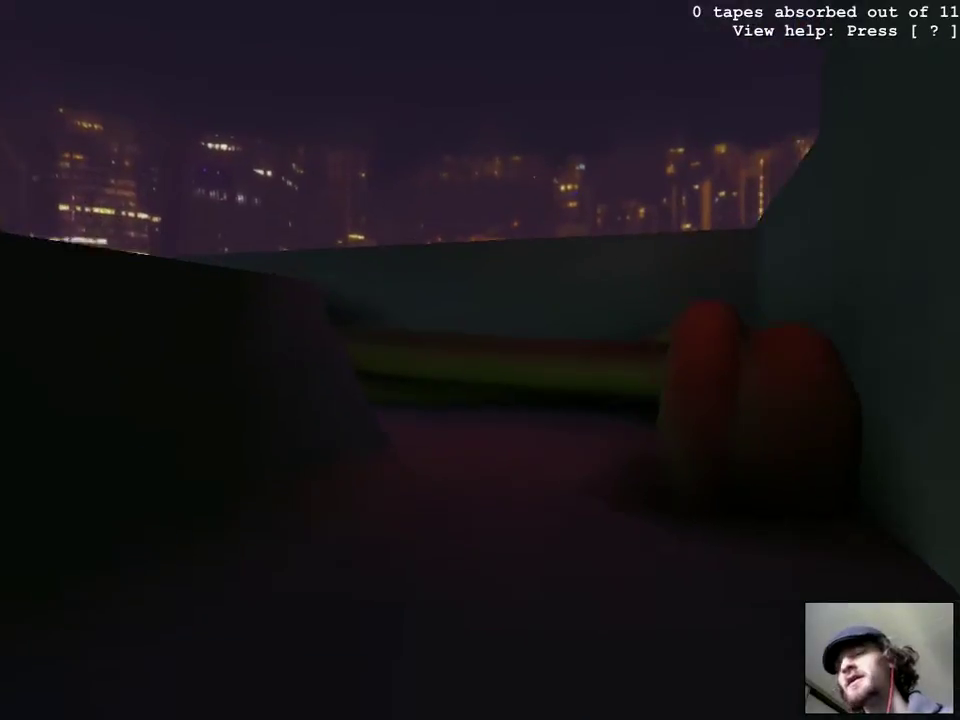
key(w)
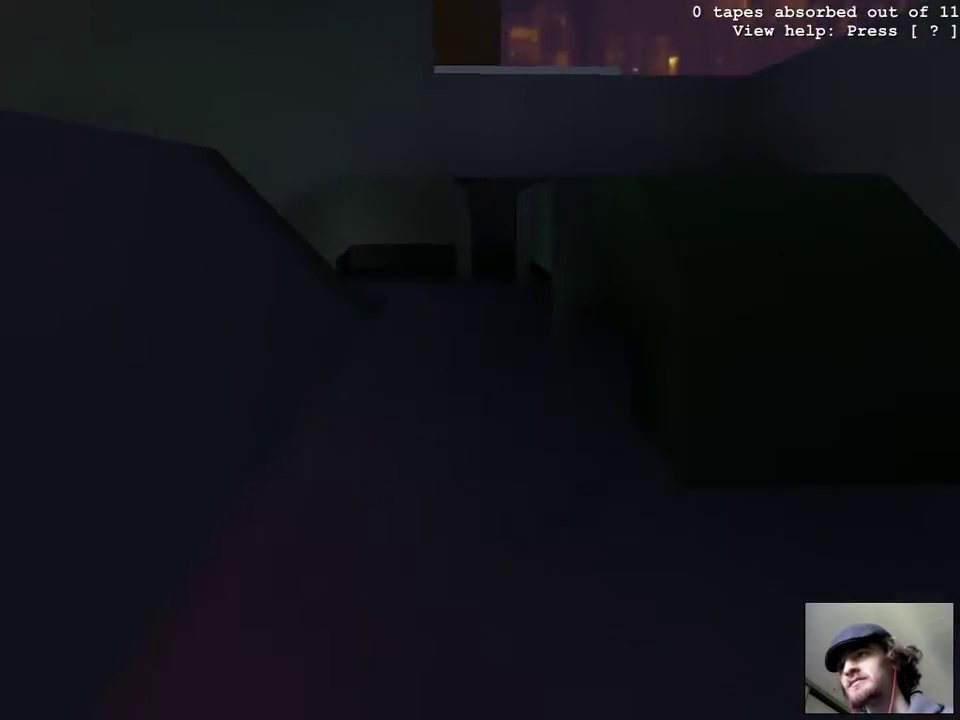
key(w)
key(w)
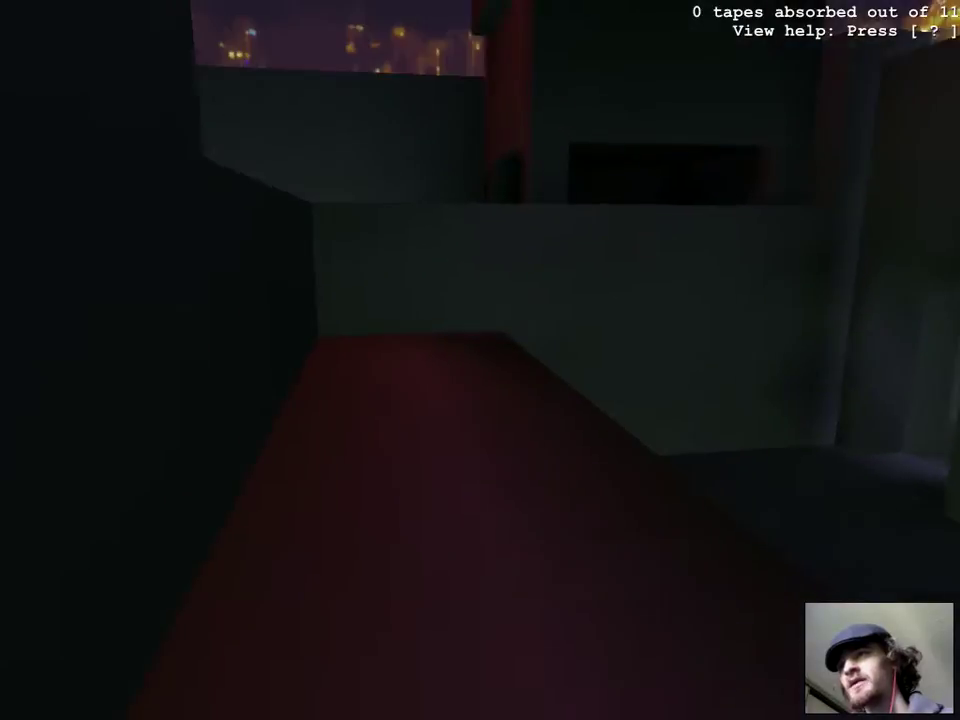
key(w)
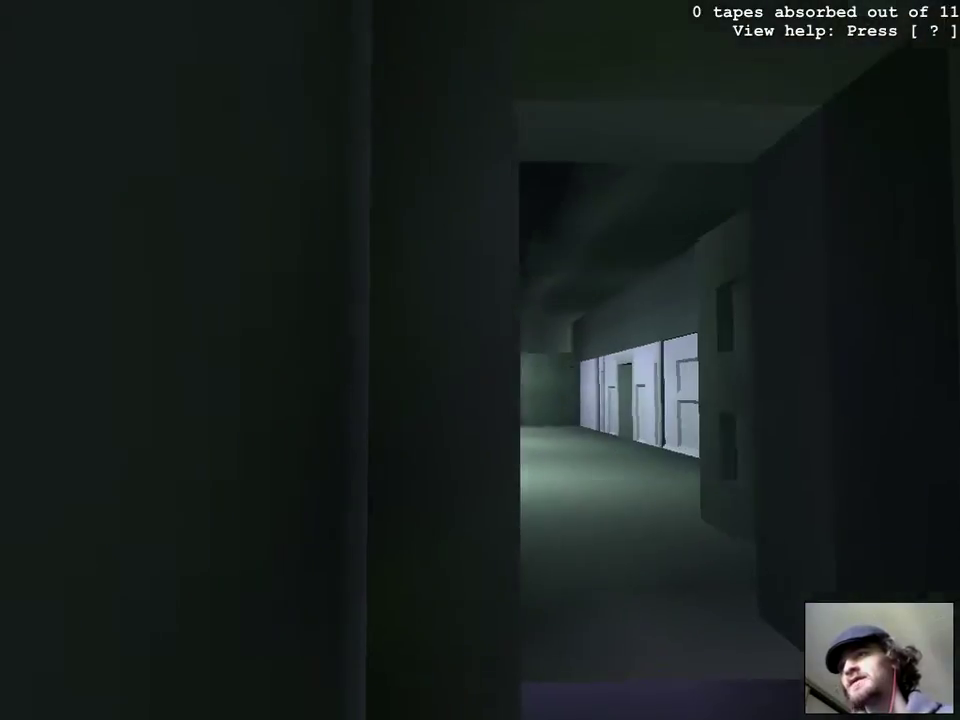
key(w)
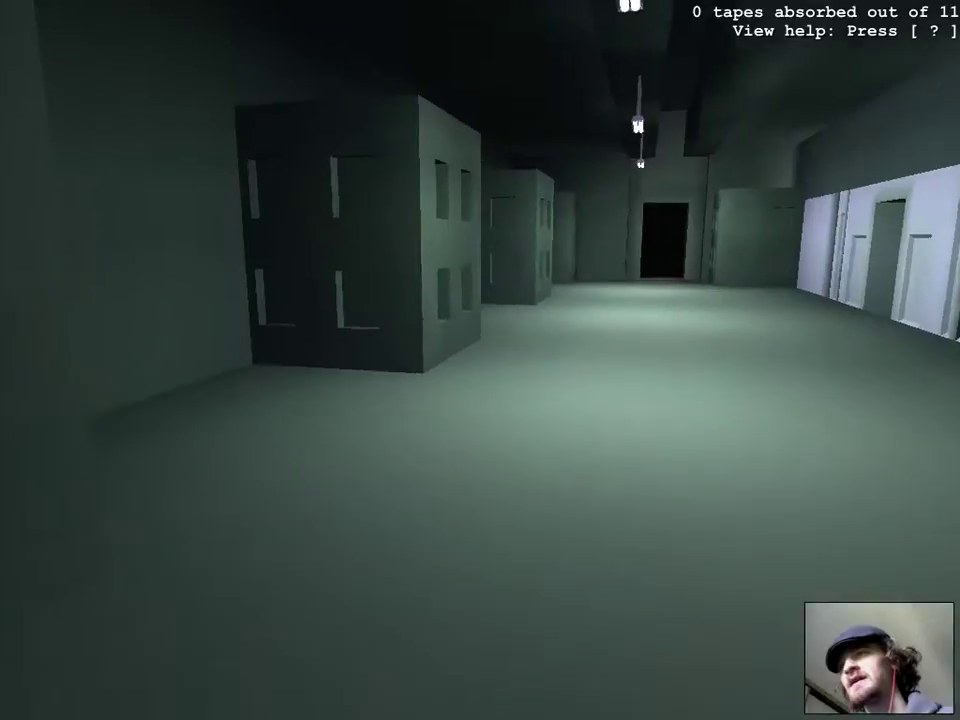
key(w)
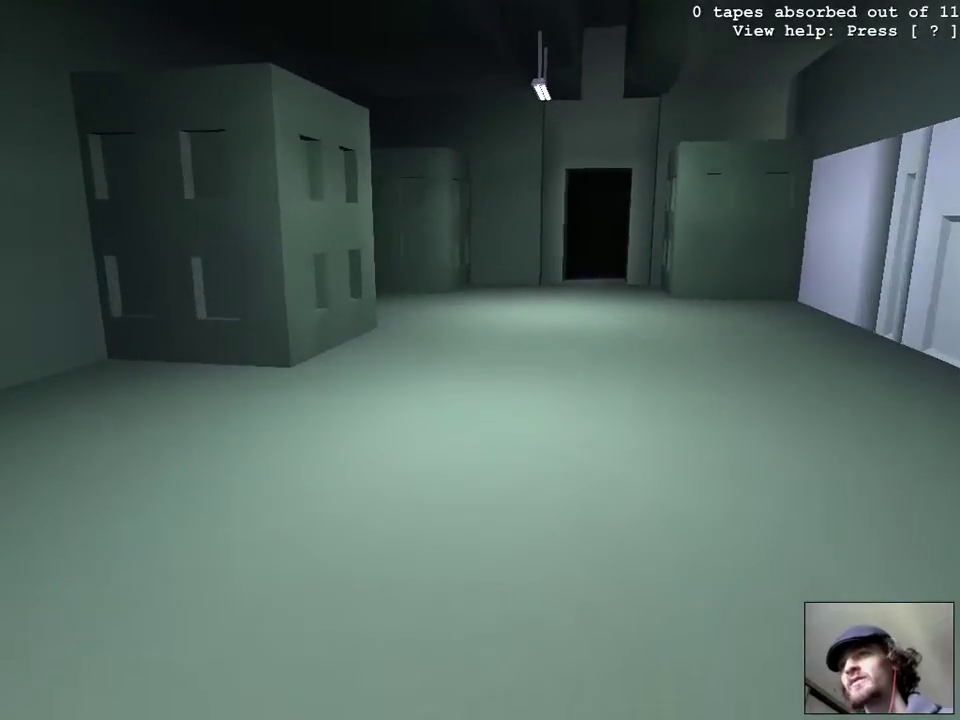
key(w)
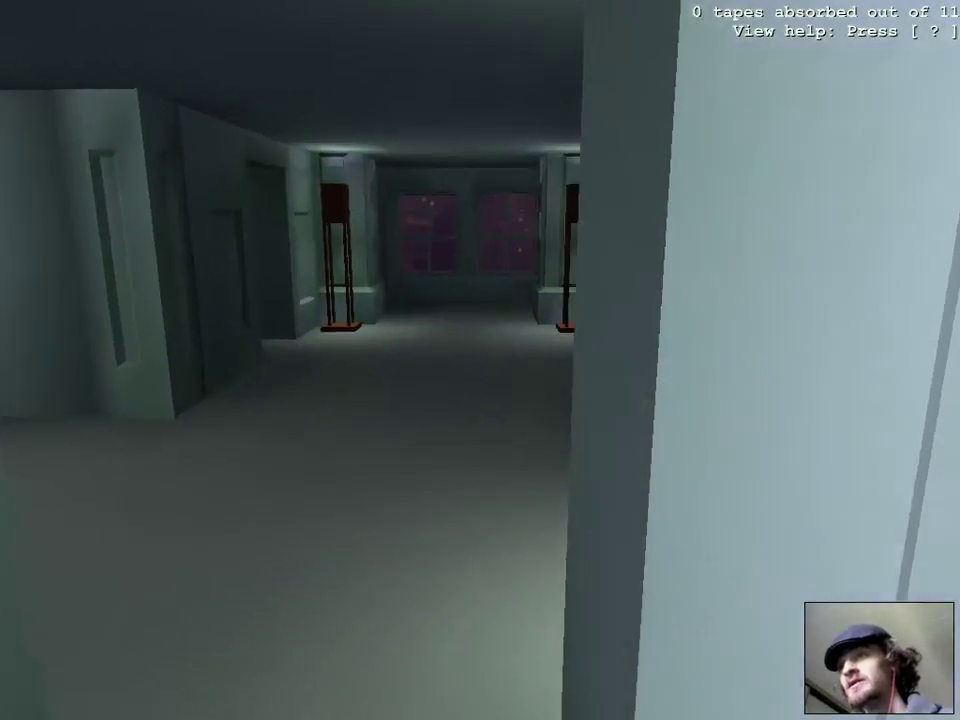
key(w)
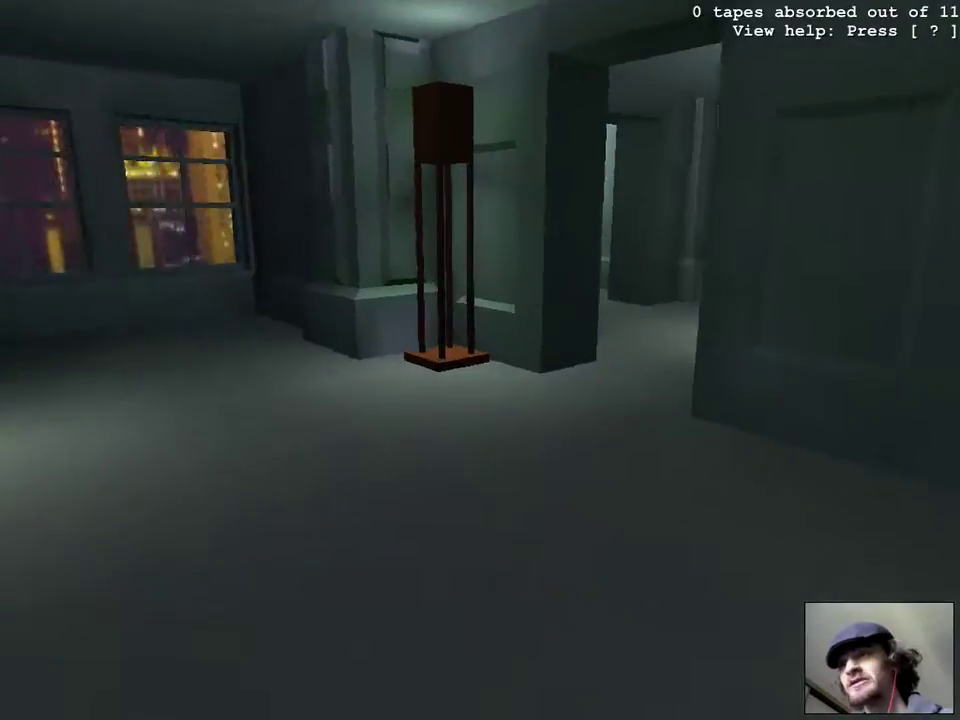
key(w)
key(w)
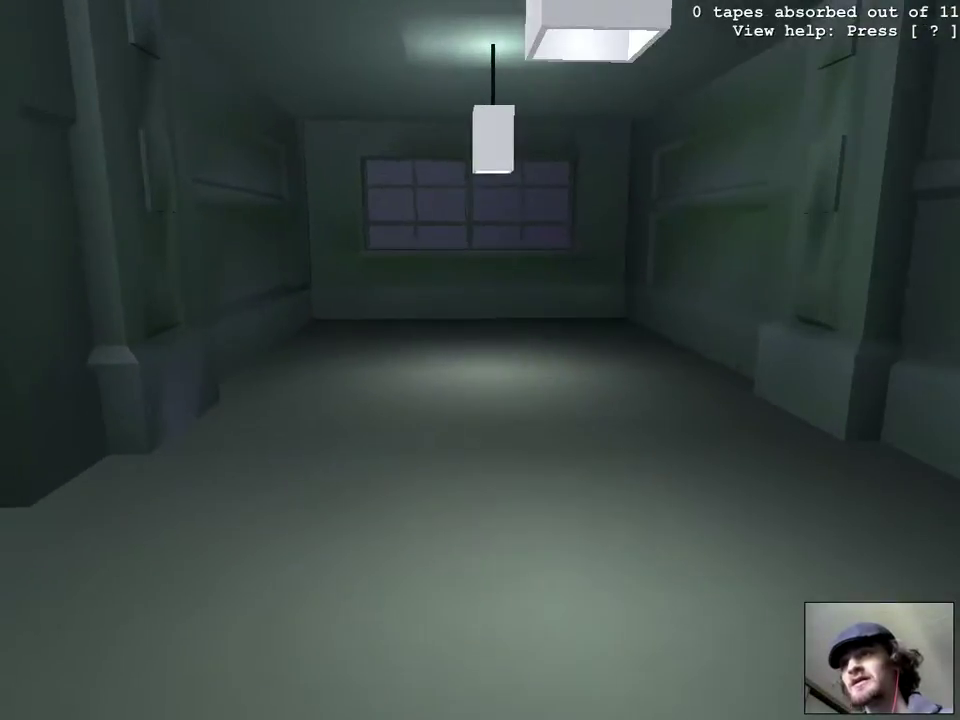
key(w)
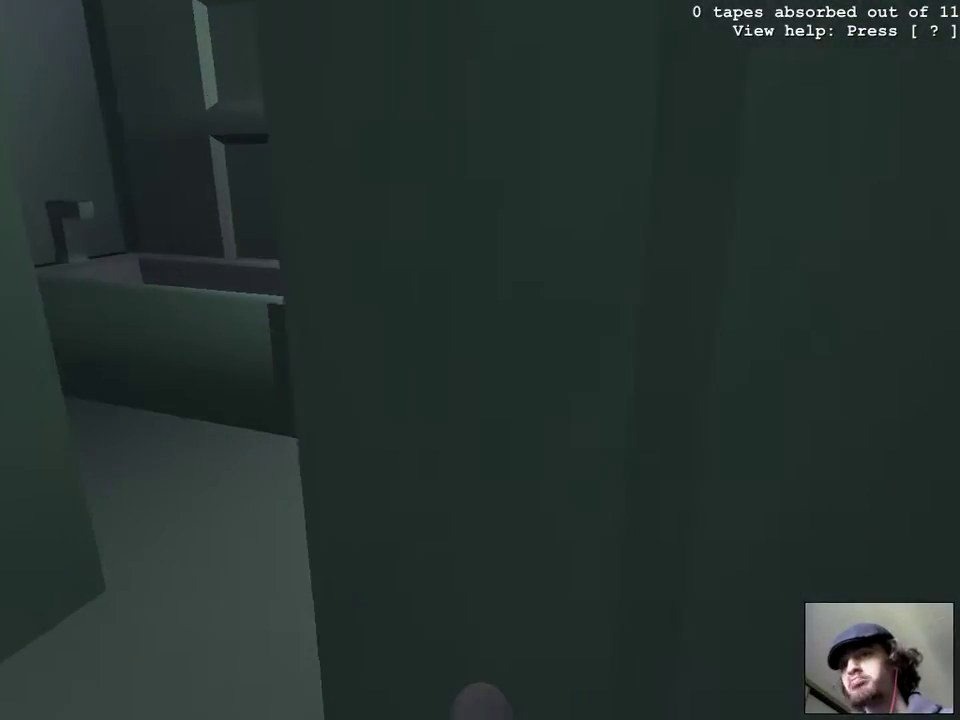
key(w)
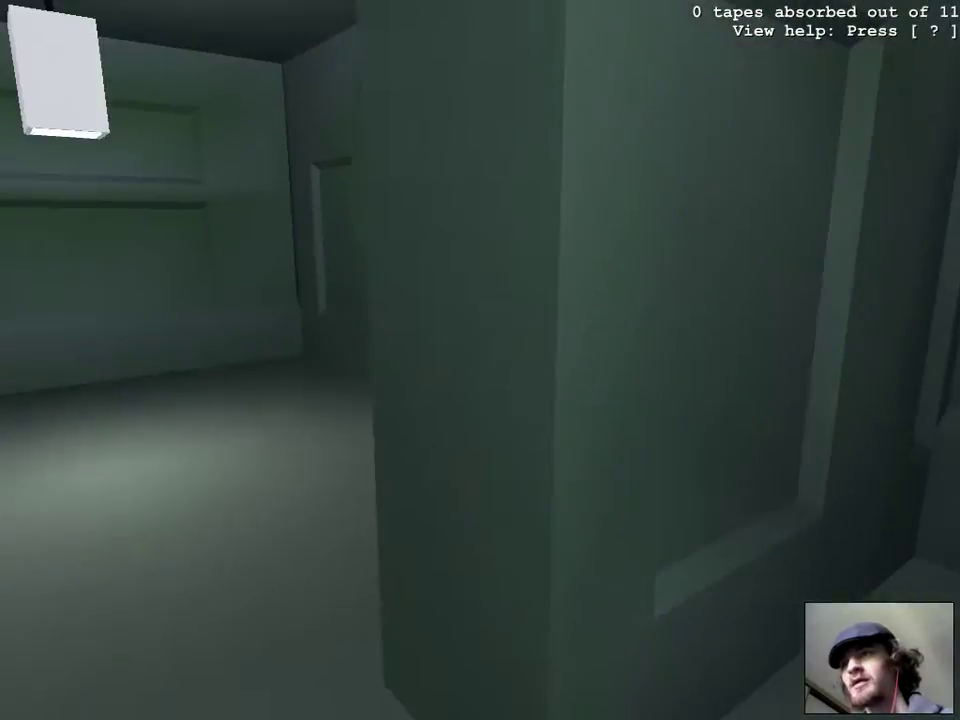
key(w)
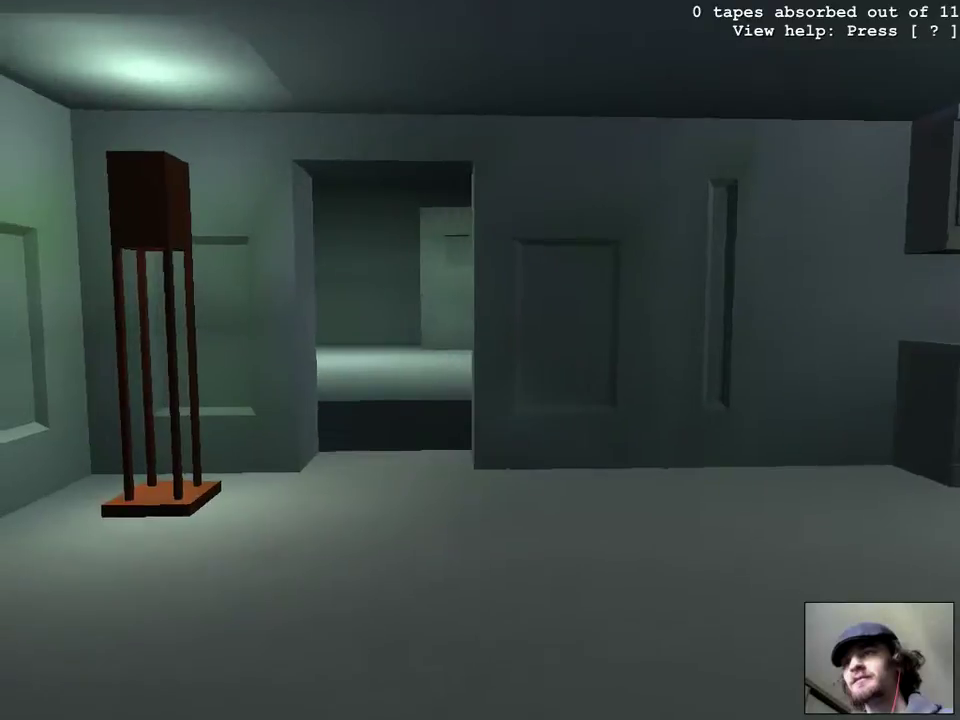
key(w)
key(w)
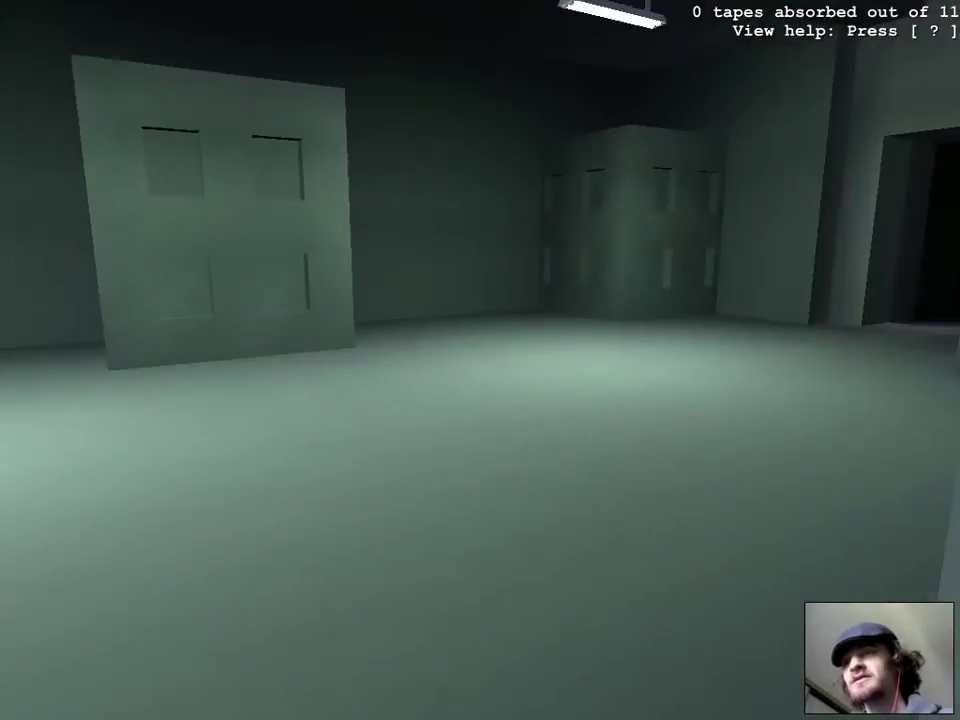
key(w)
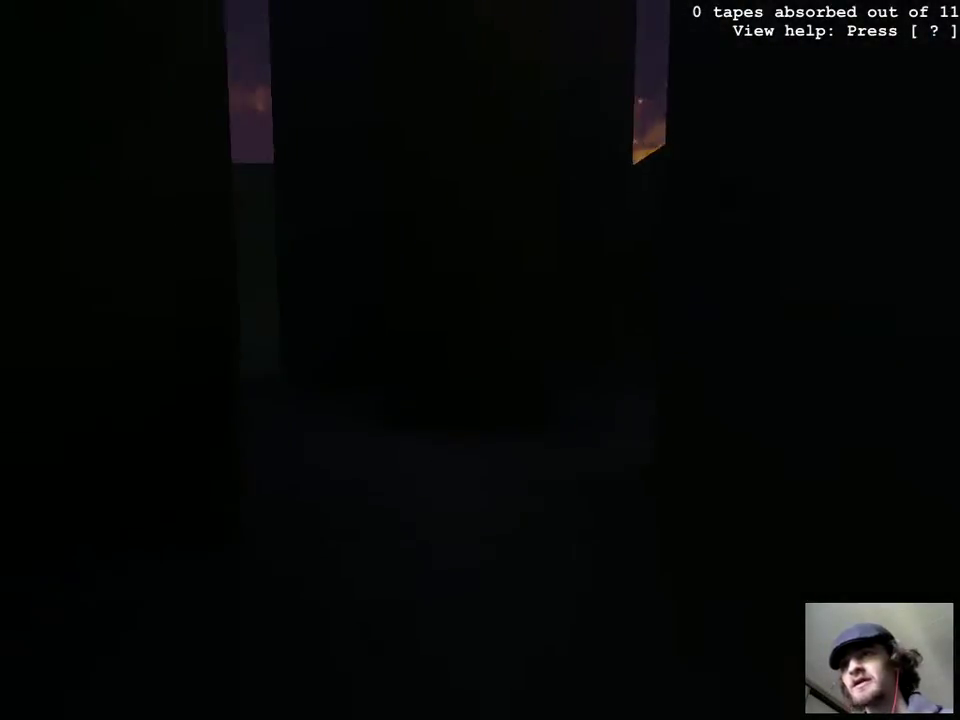
key(w)
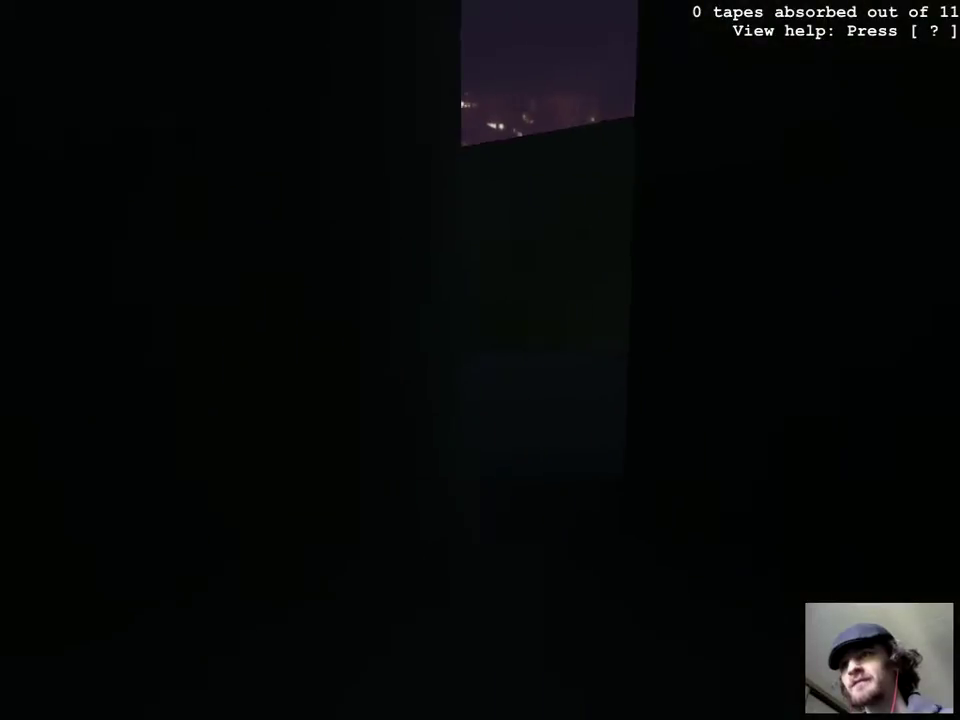
key(w)
key(w)
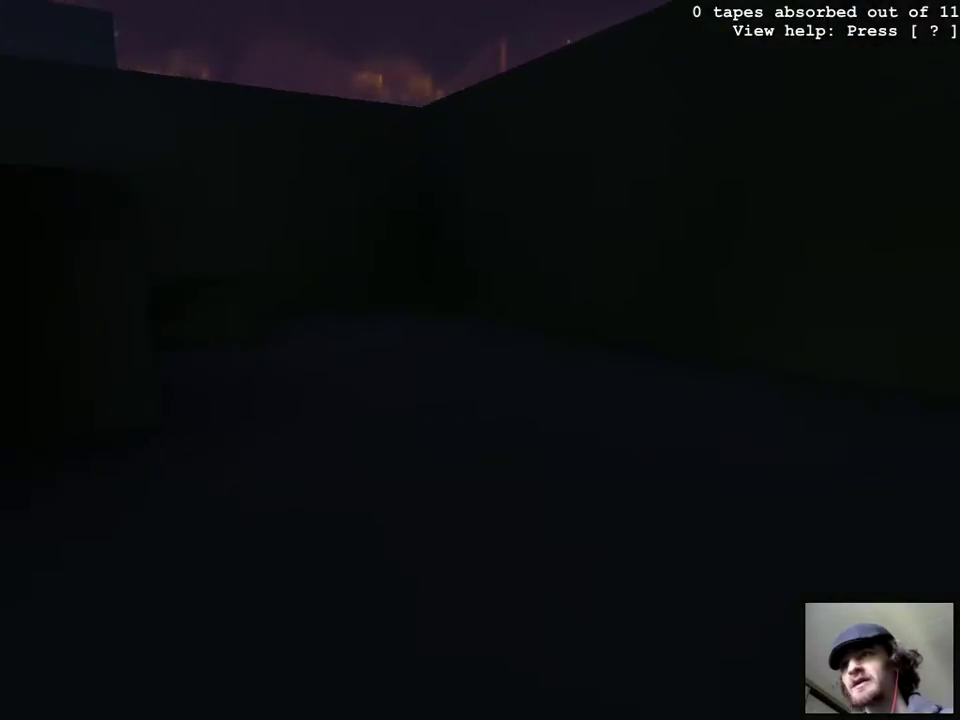
key(w)
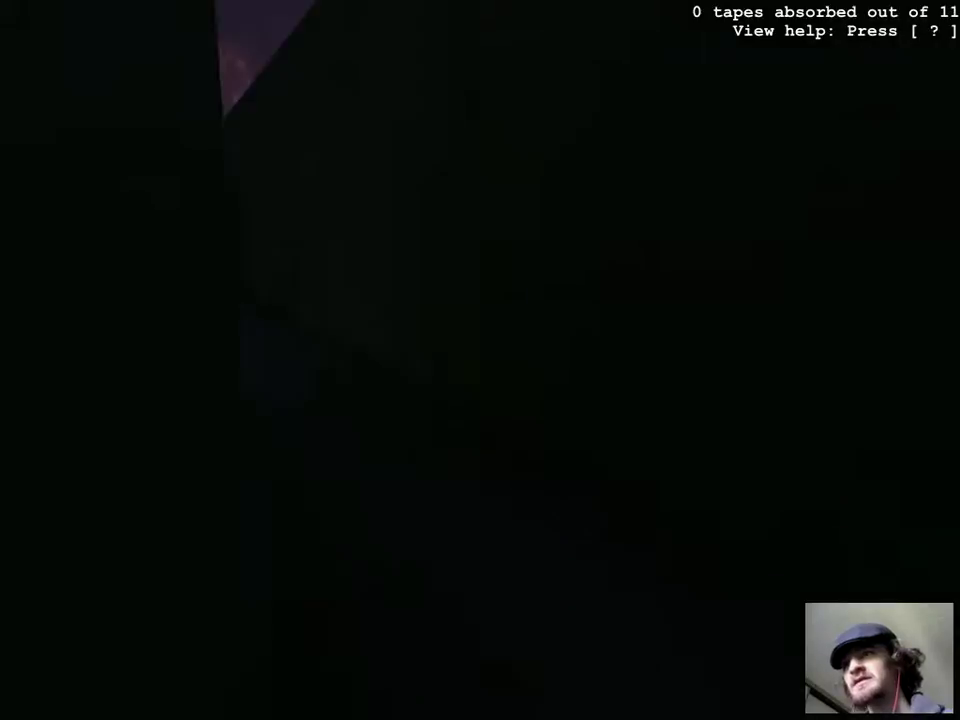
key(w)
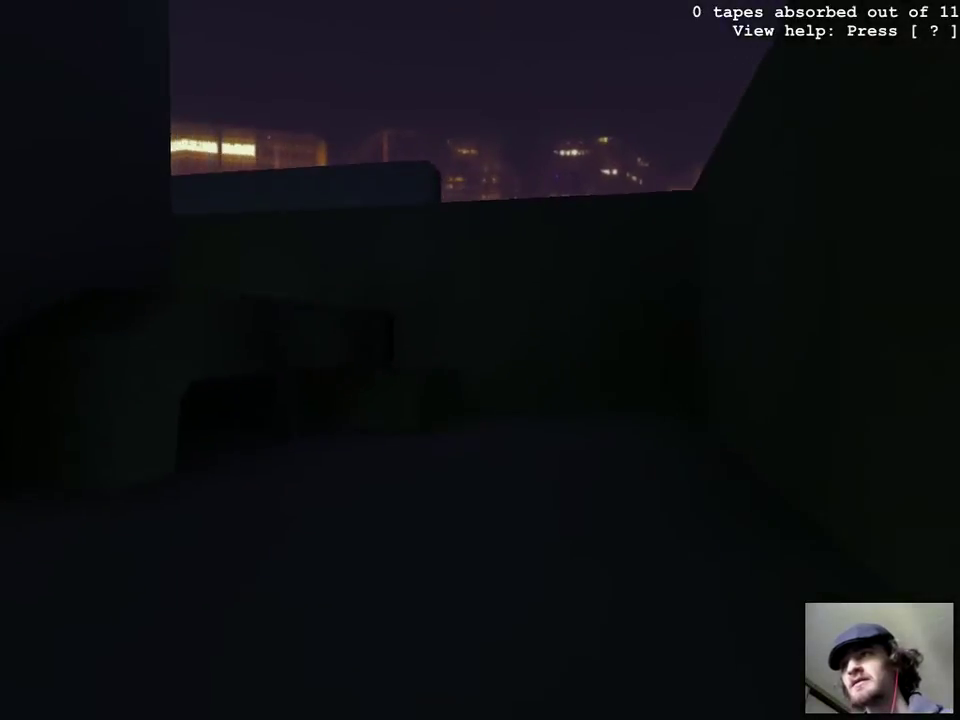
key(w)
key(w)
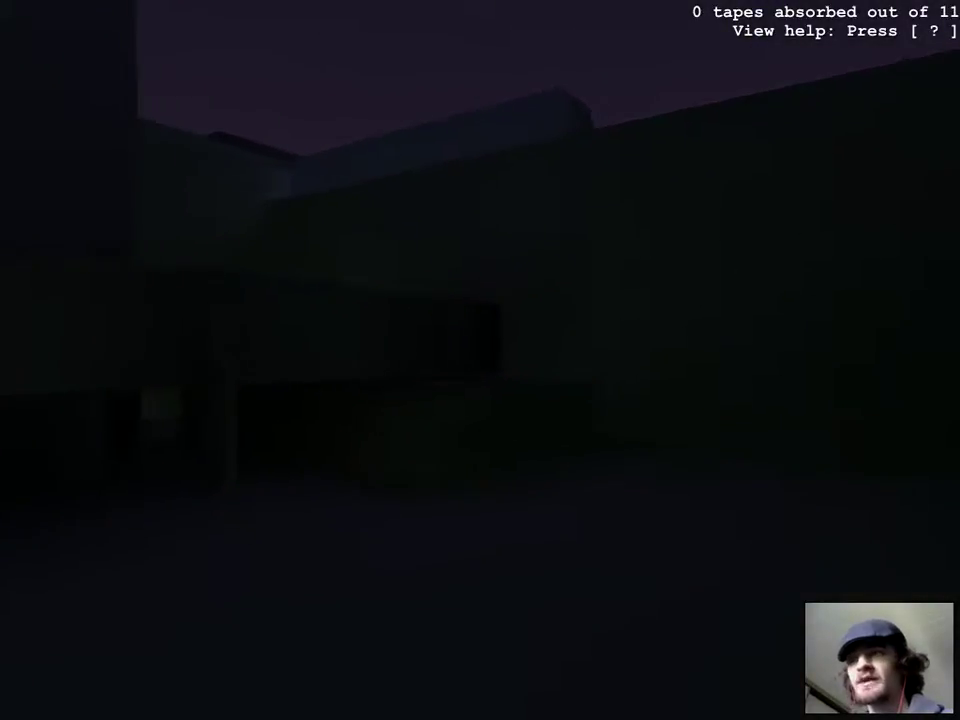
key(w)
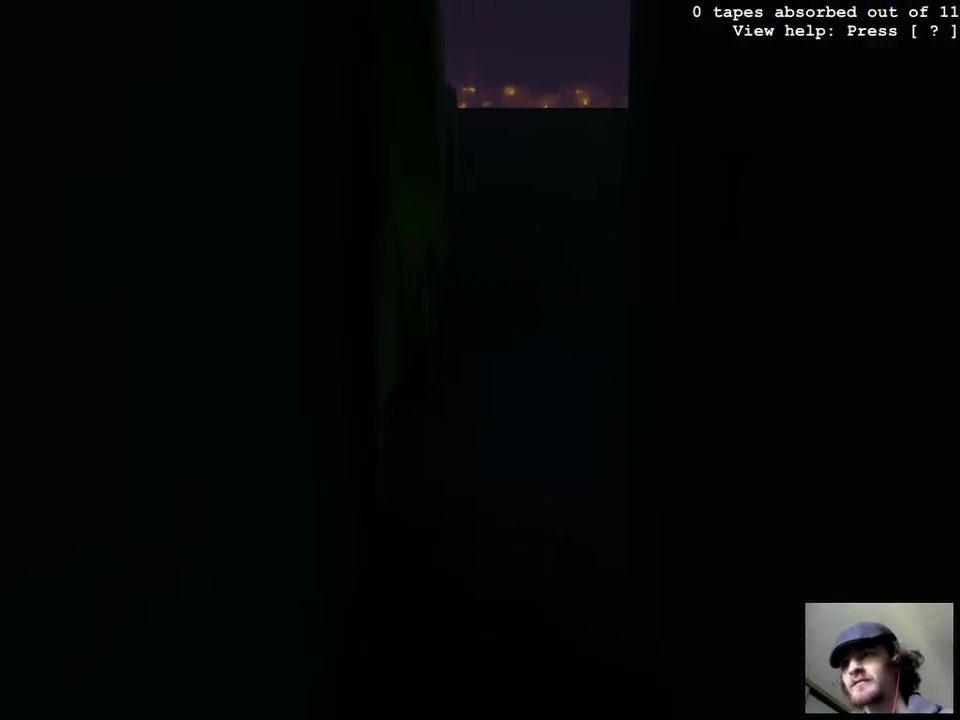
key(w)
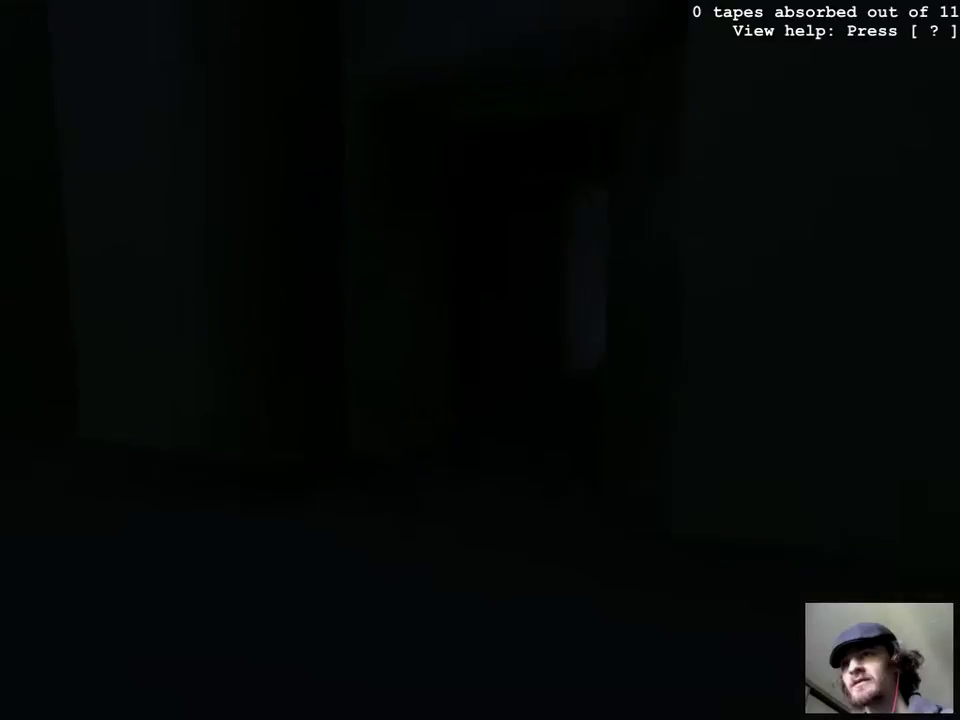
key(w)
key(w)
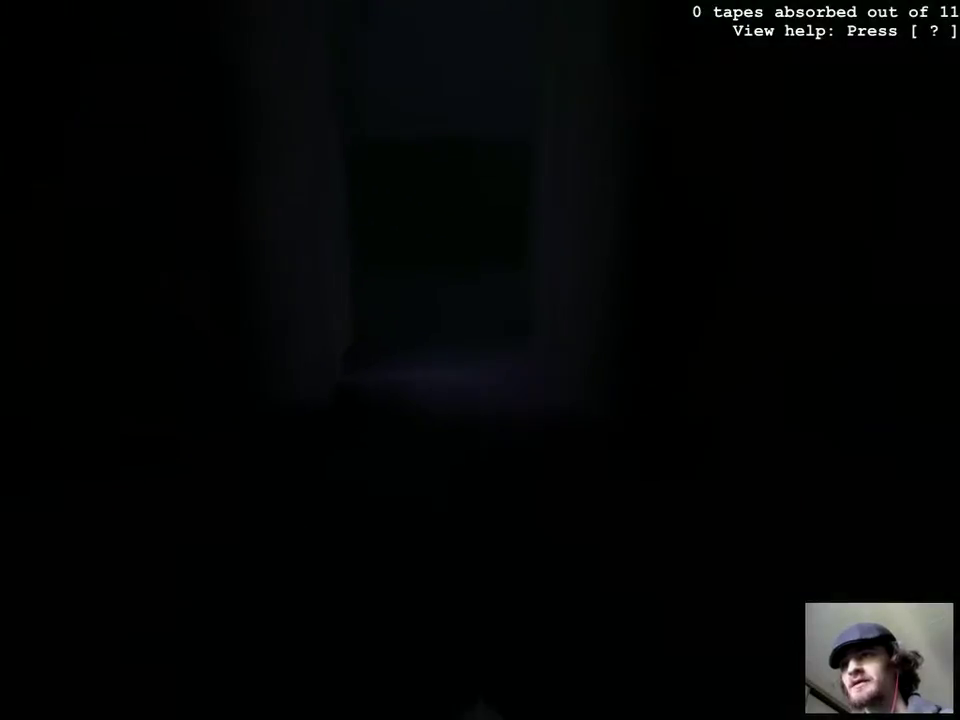
key(w)
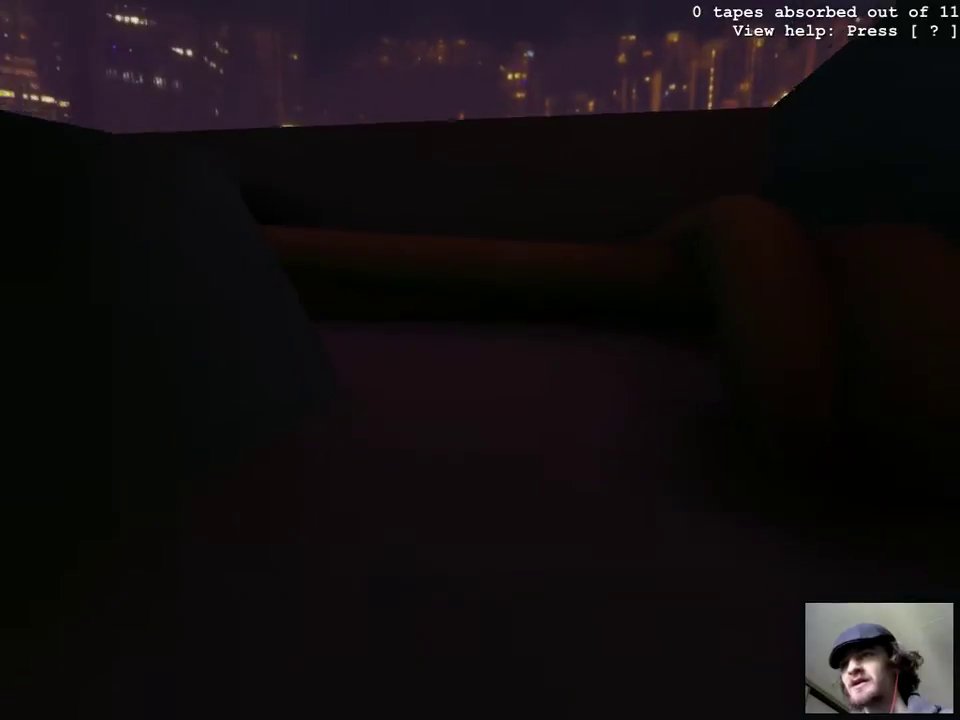
key(w)
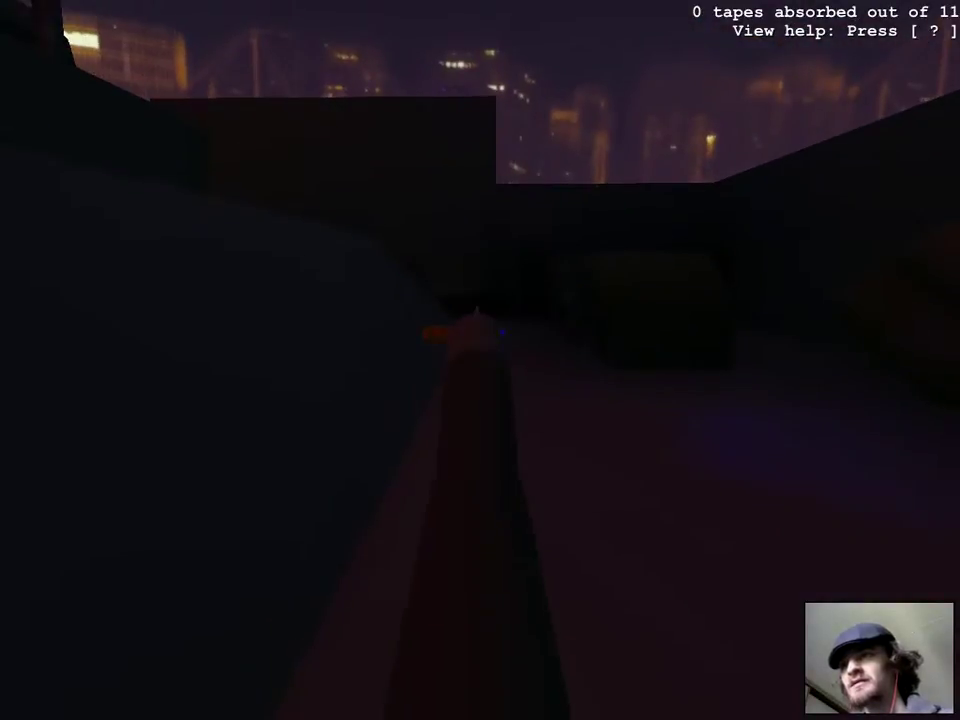
key(w)
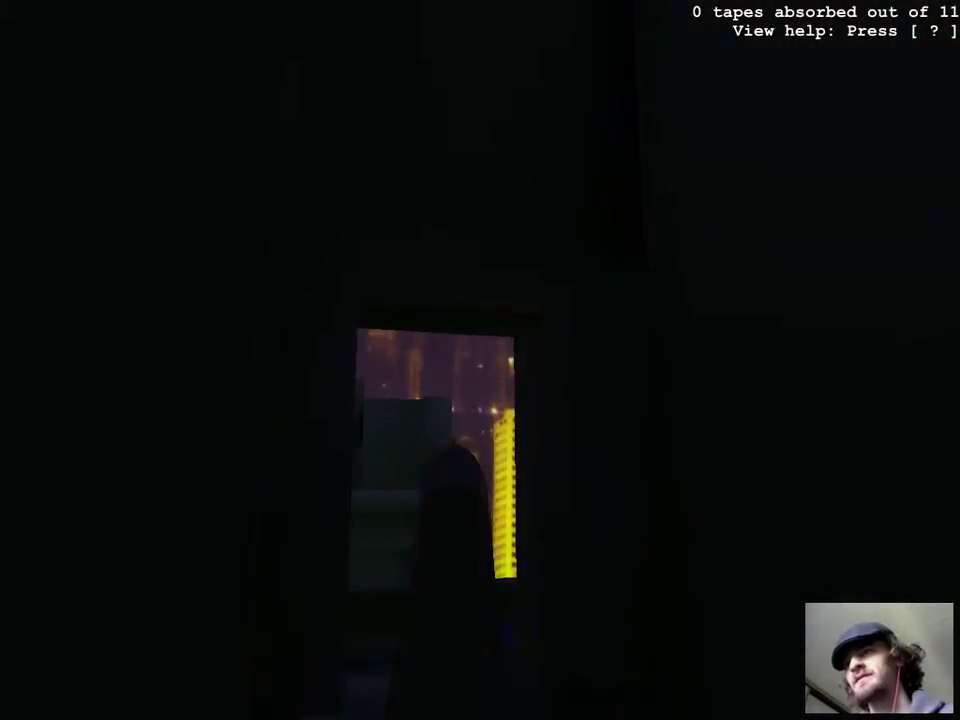
click(480, 360)
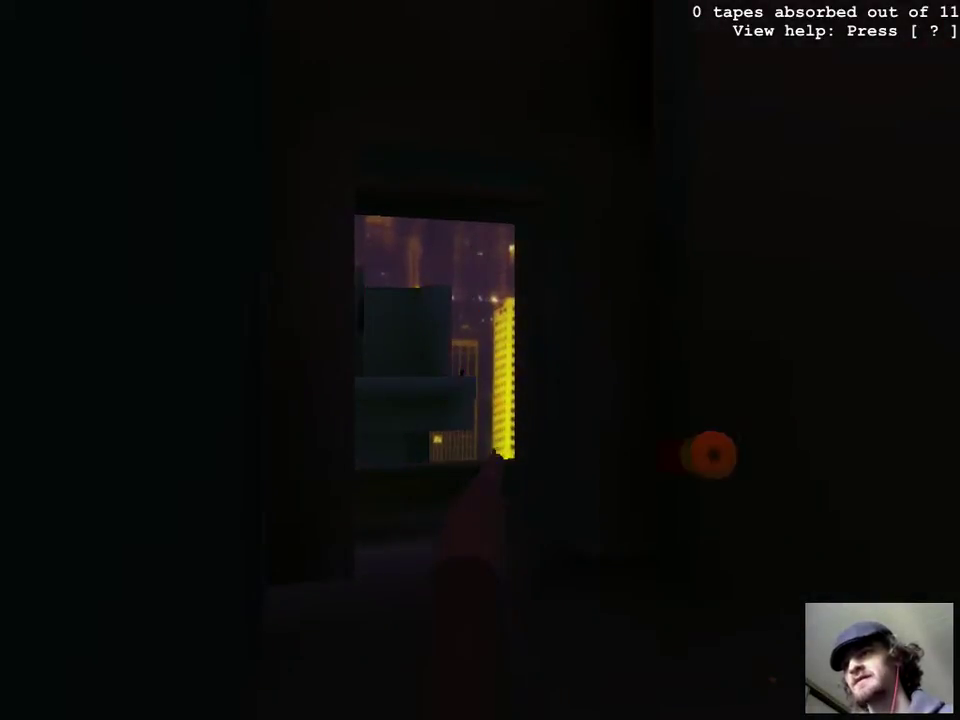
key(w)
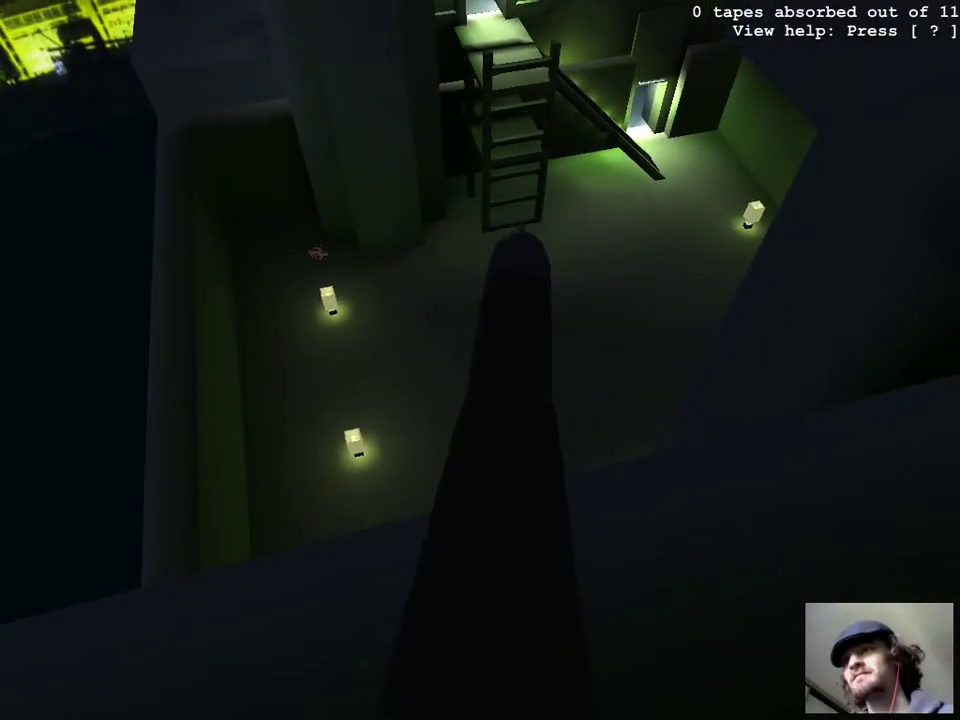
key(w)
key(w)
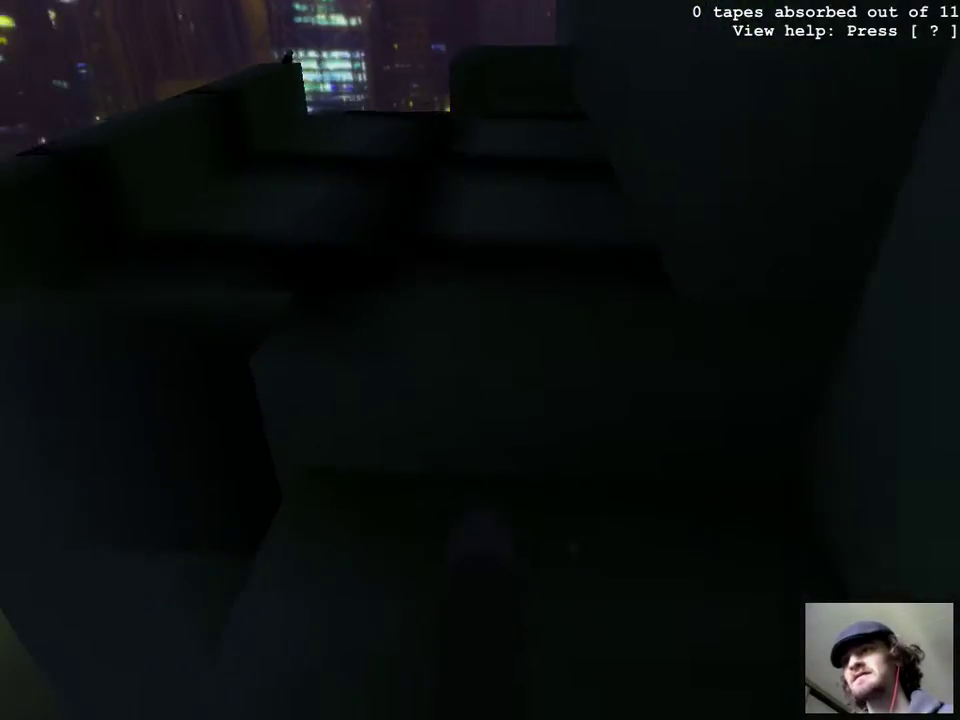
key(w)
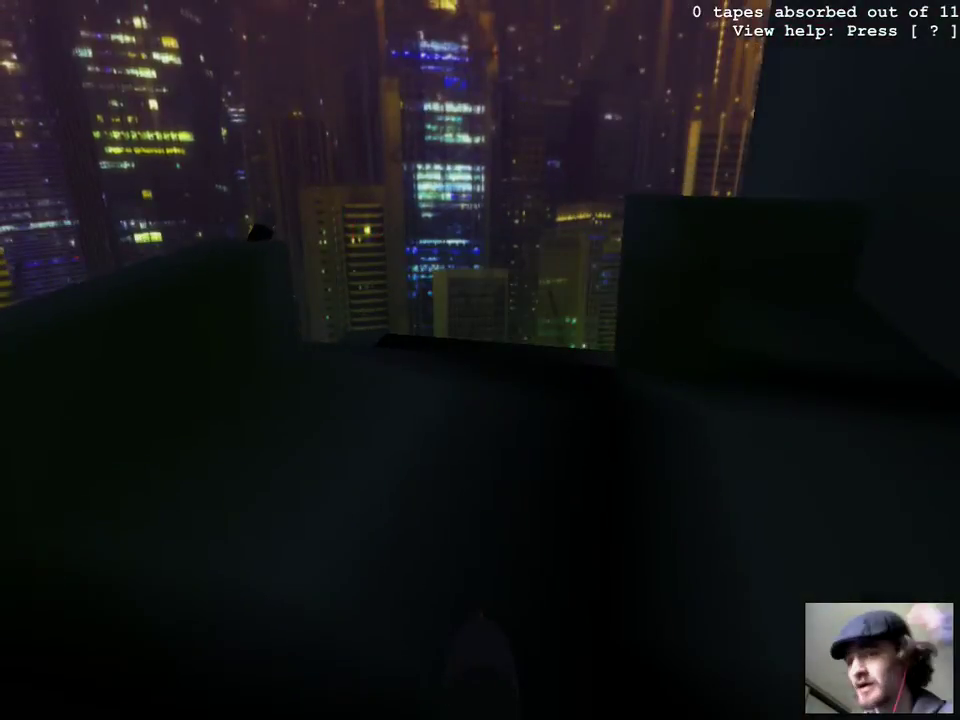
key(w)
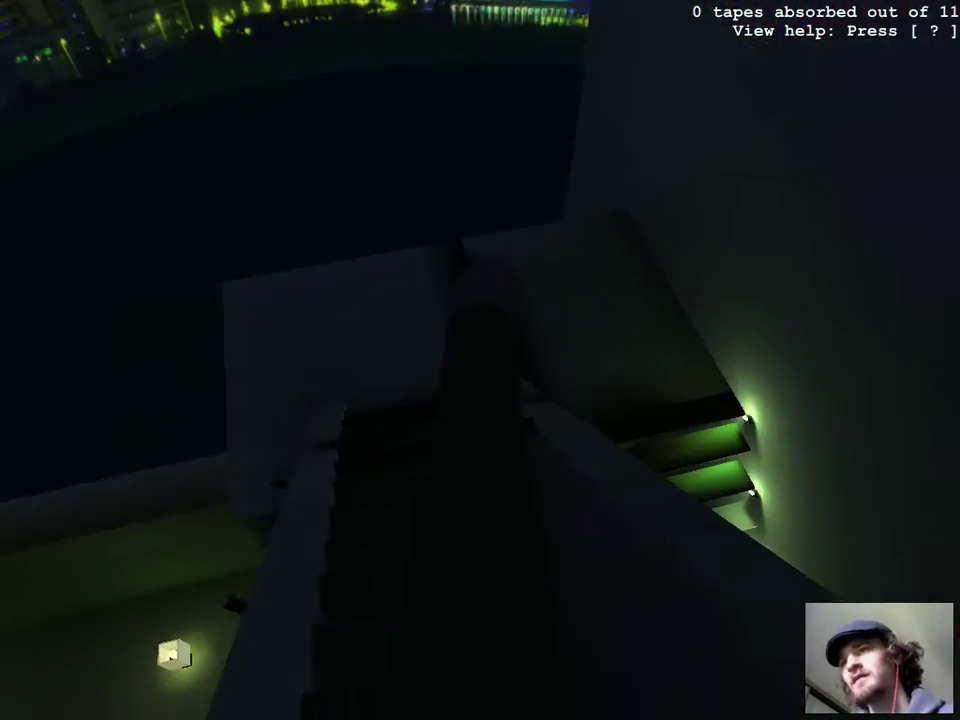
key(w)
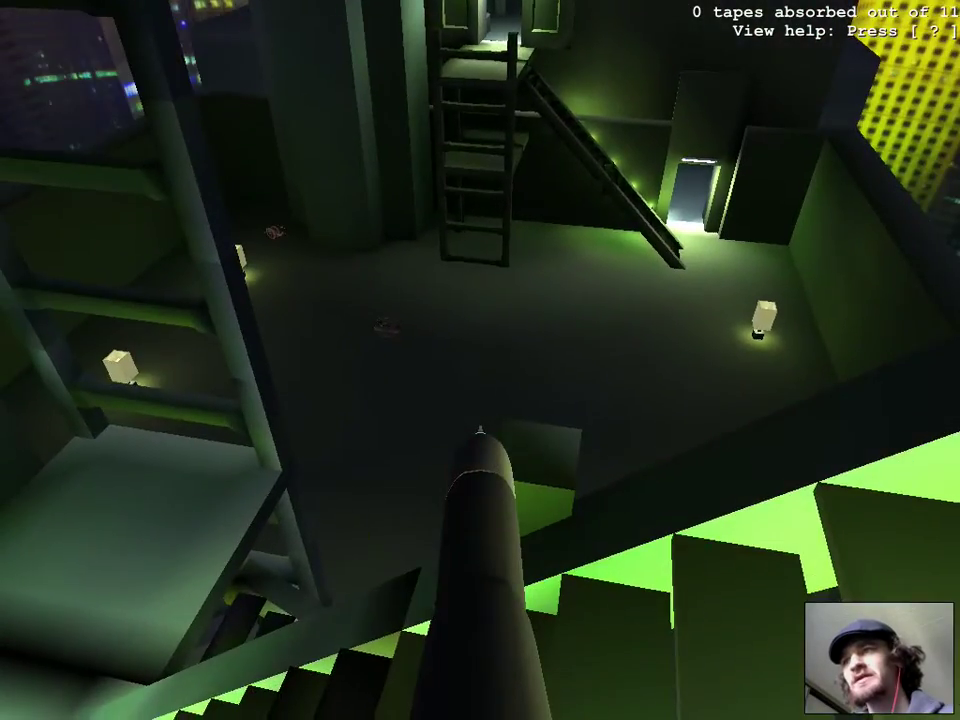
key(w)
key(w)
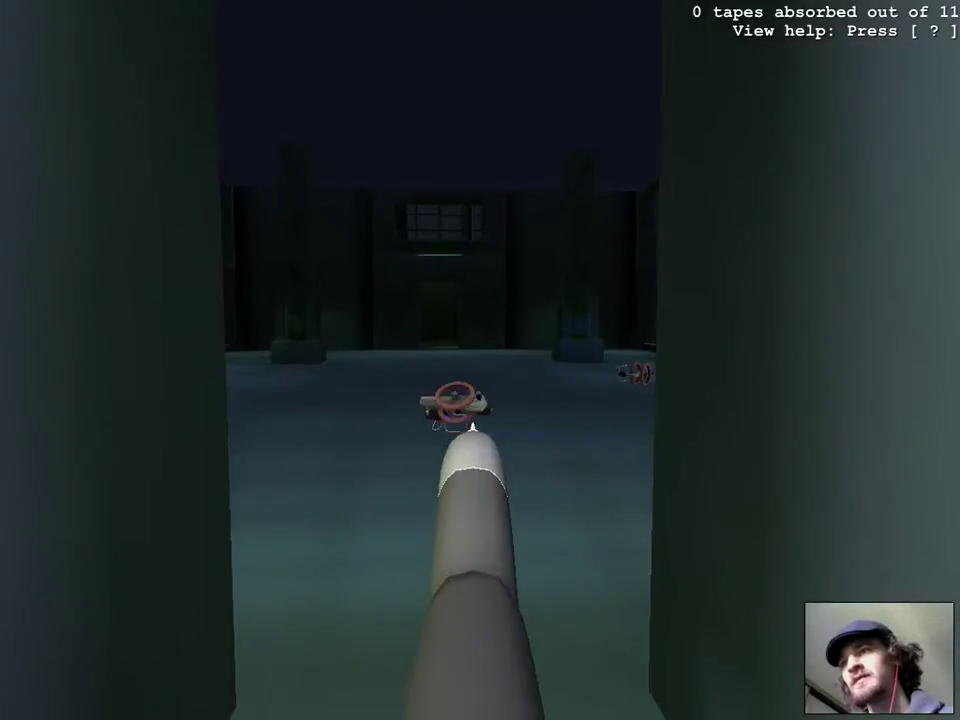
click(480, 360)
key(w)
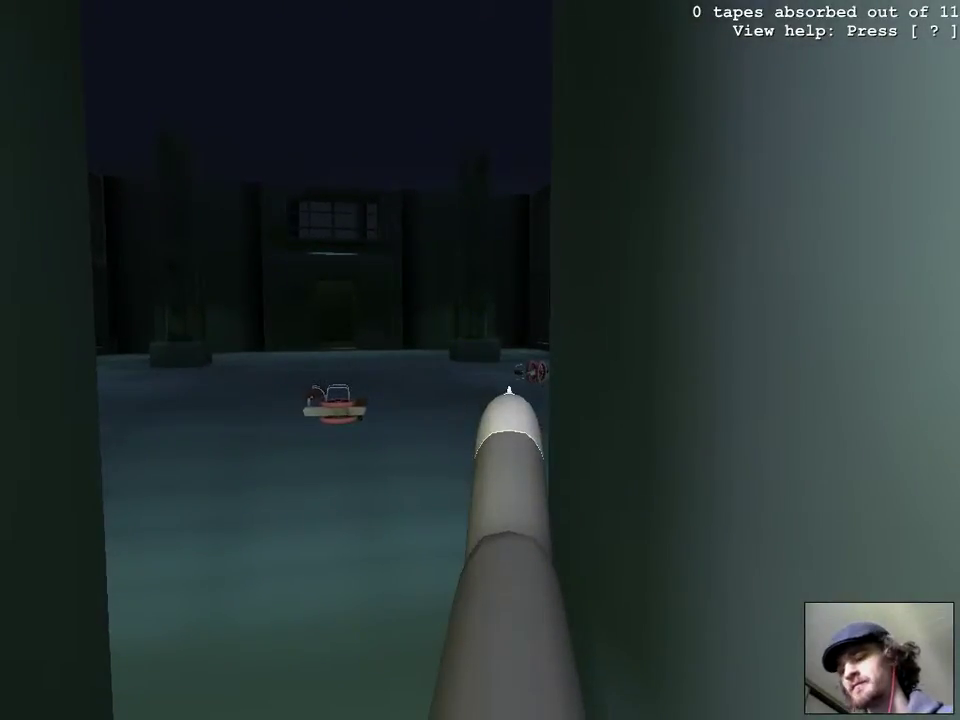
key(w)
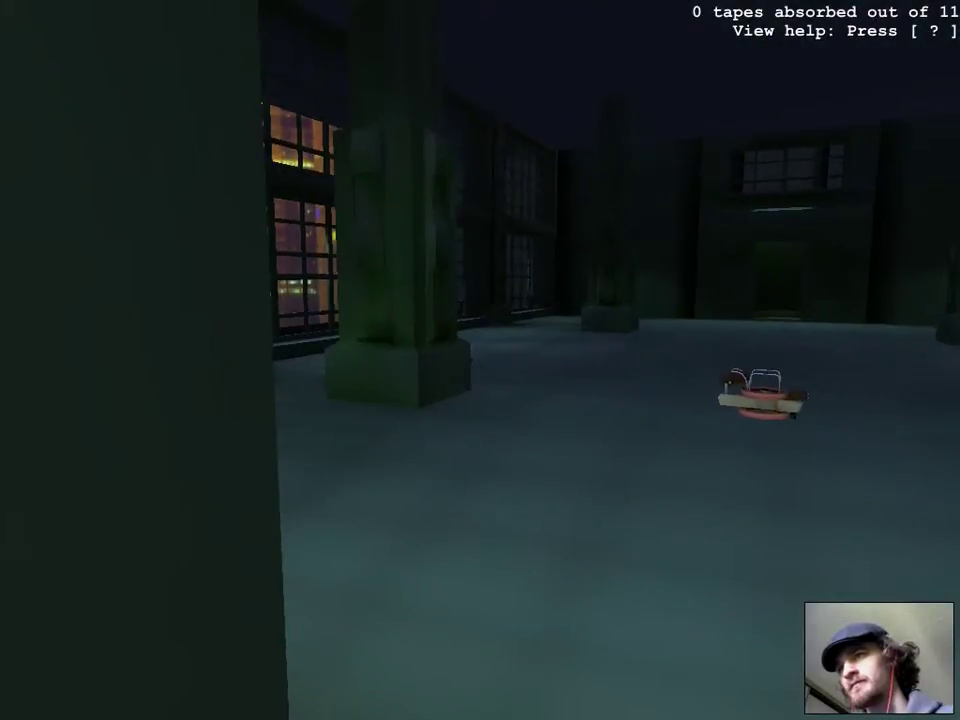
key(w)
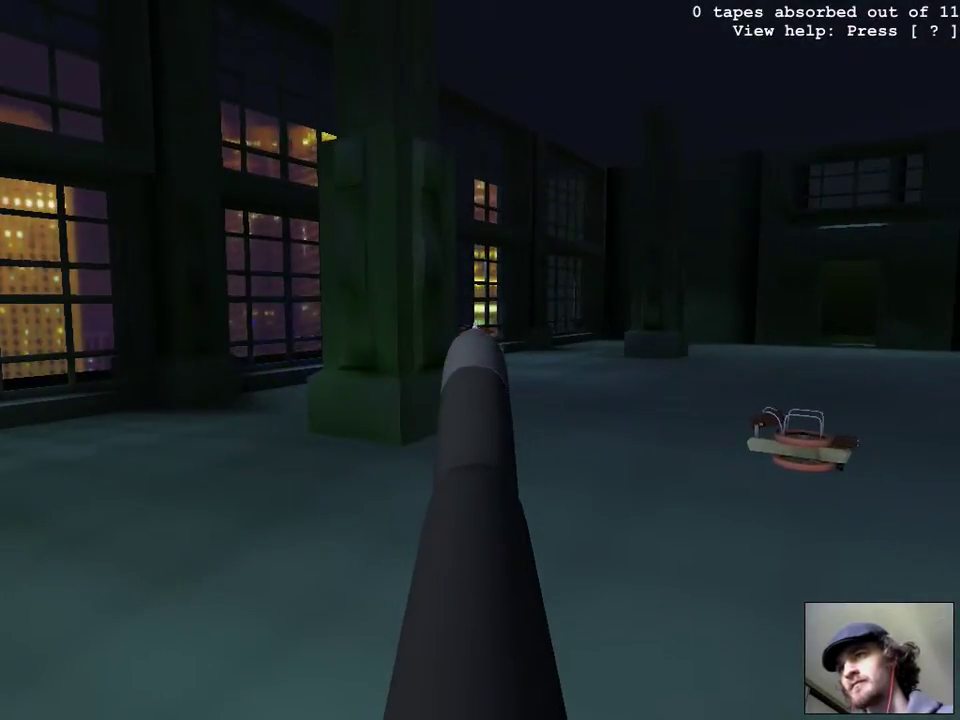
key(2)
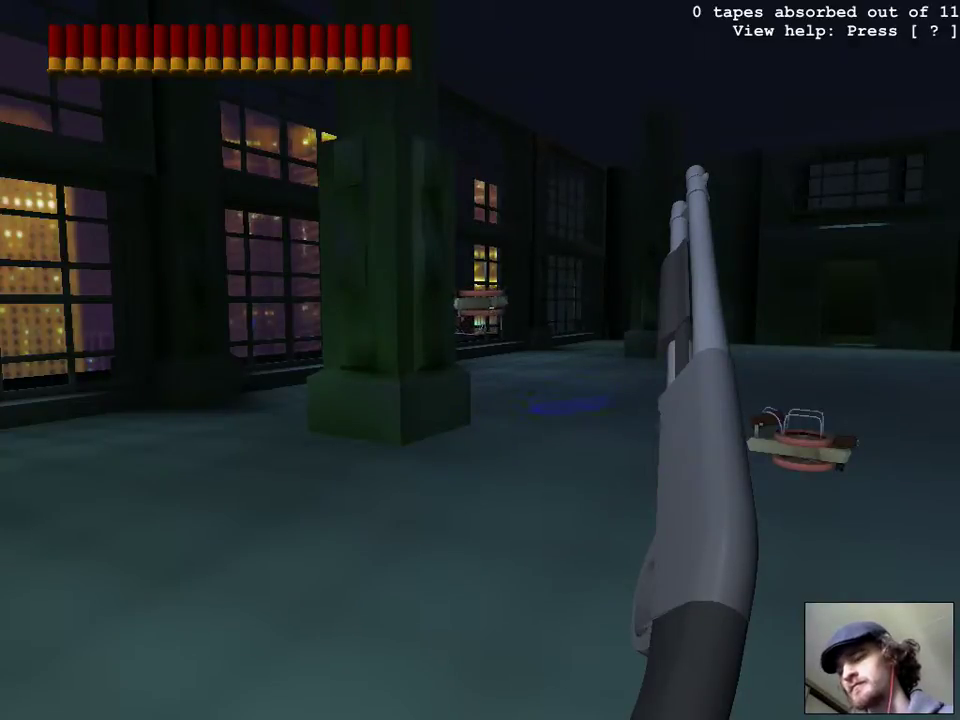
key(1)
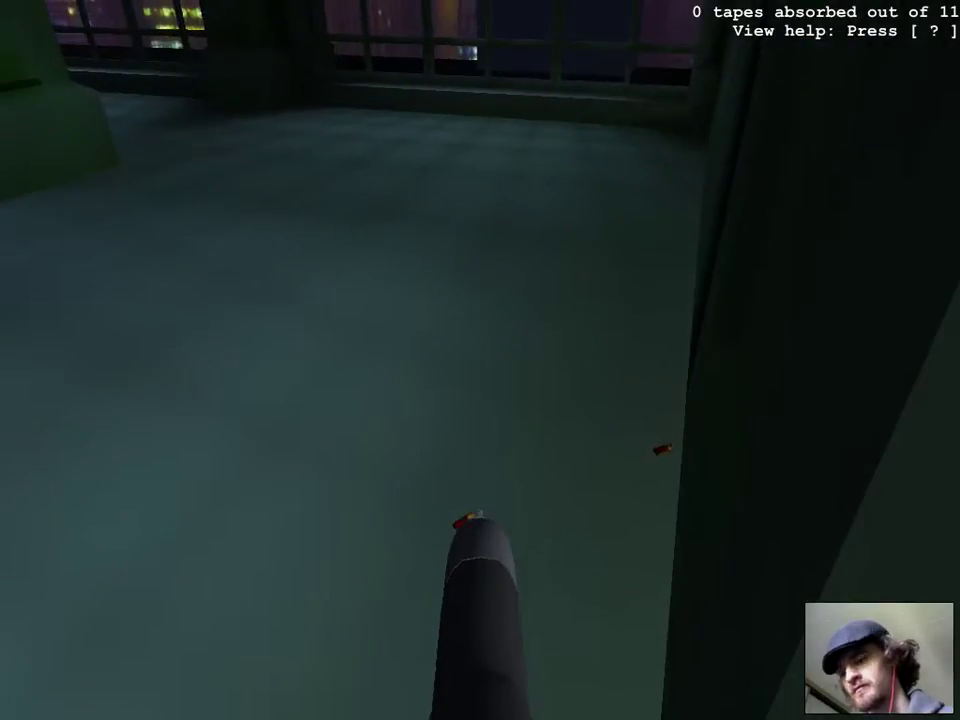
key(2)
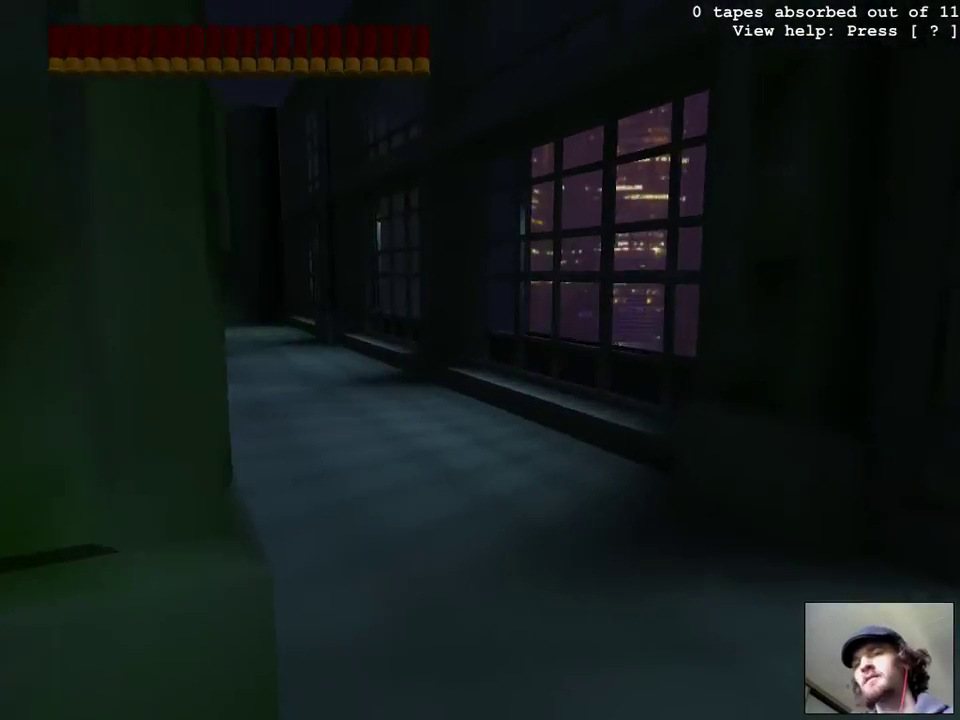
key(1)
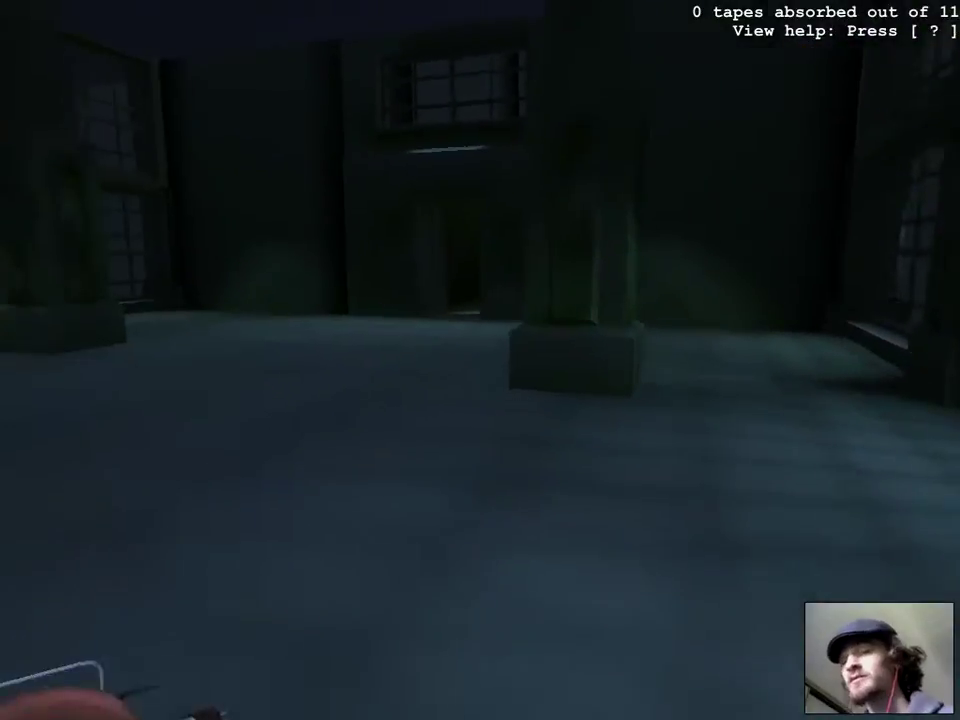
key(w)
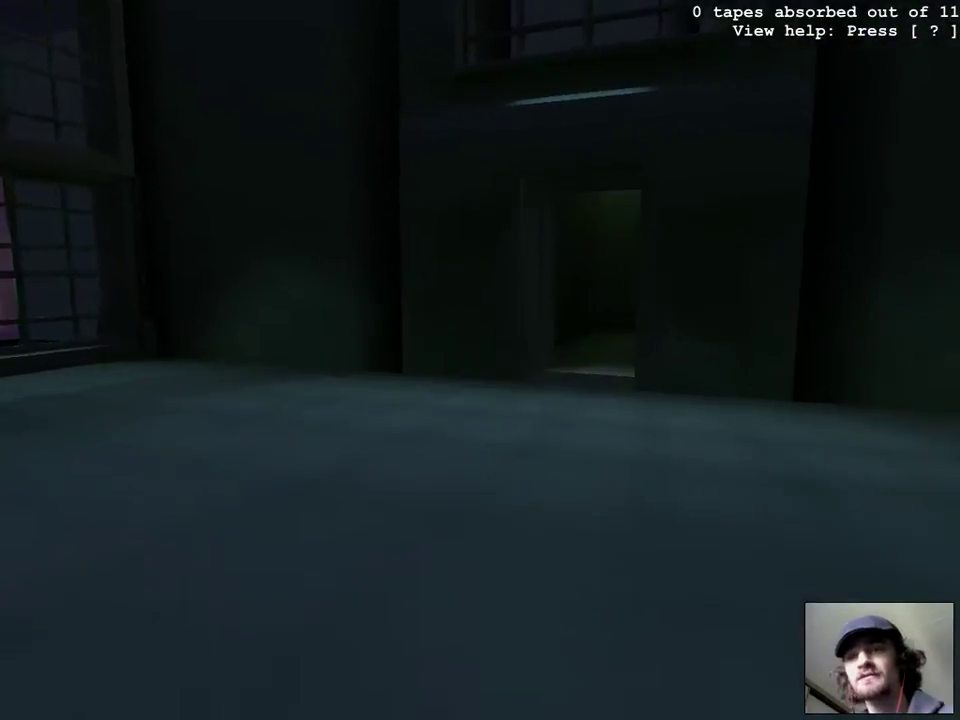
key(w)
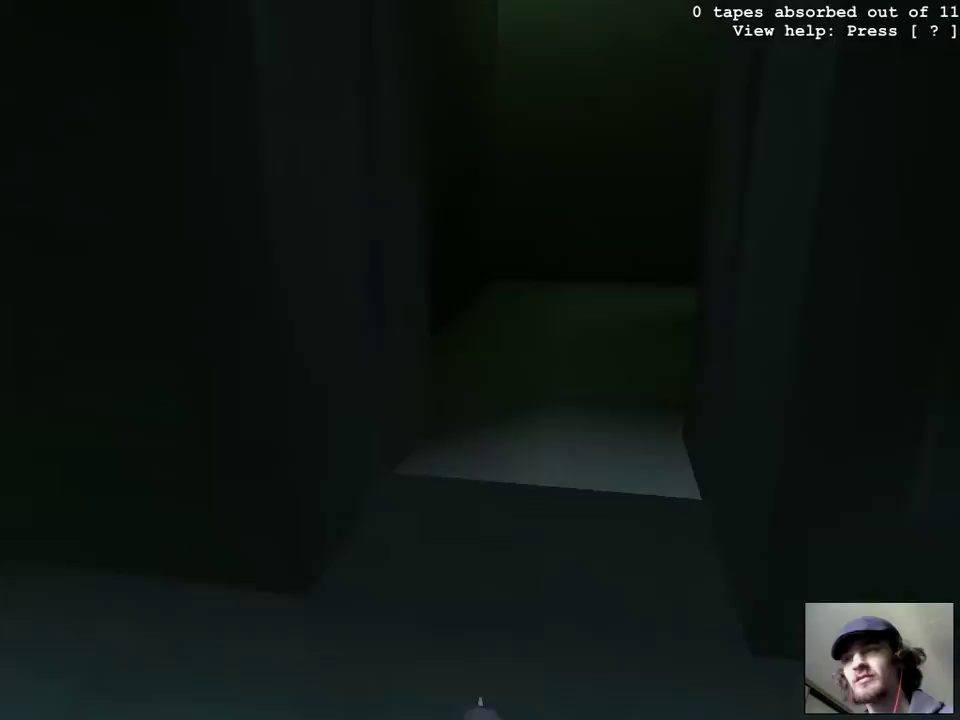
key(w)
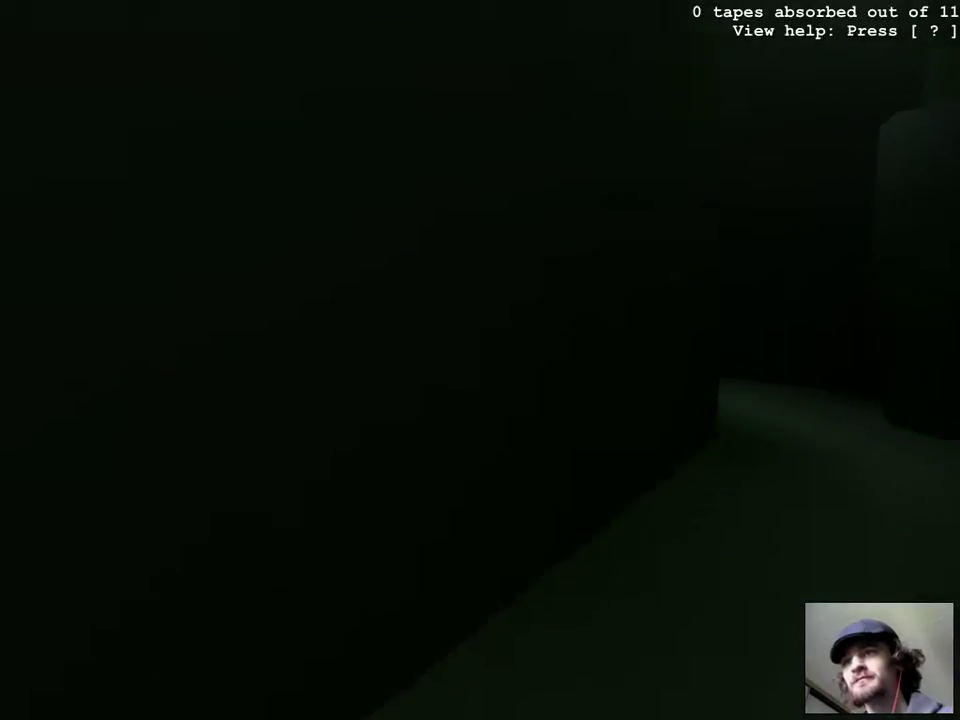
key(w)
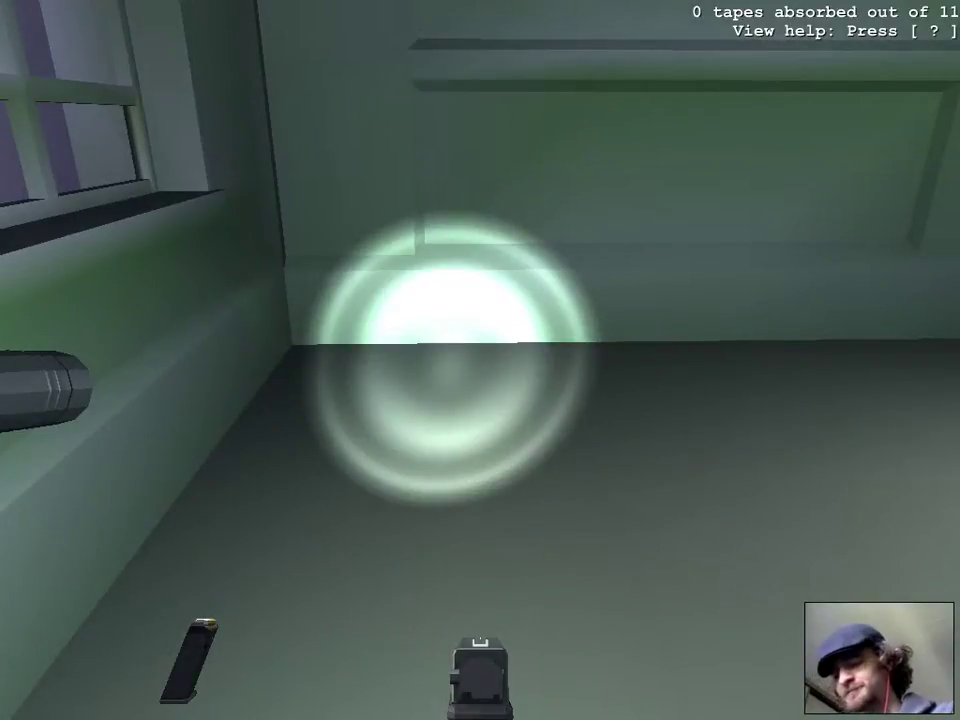
key(w)
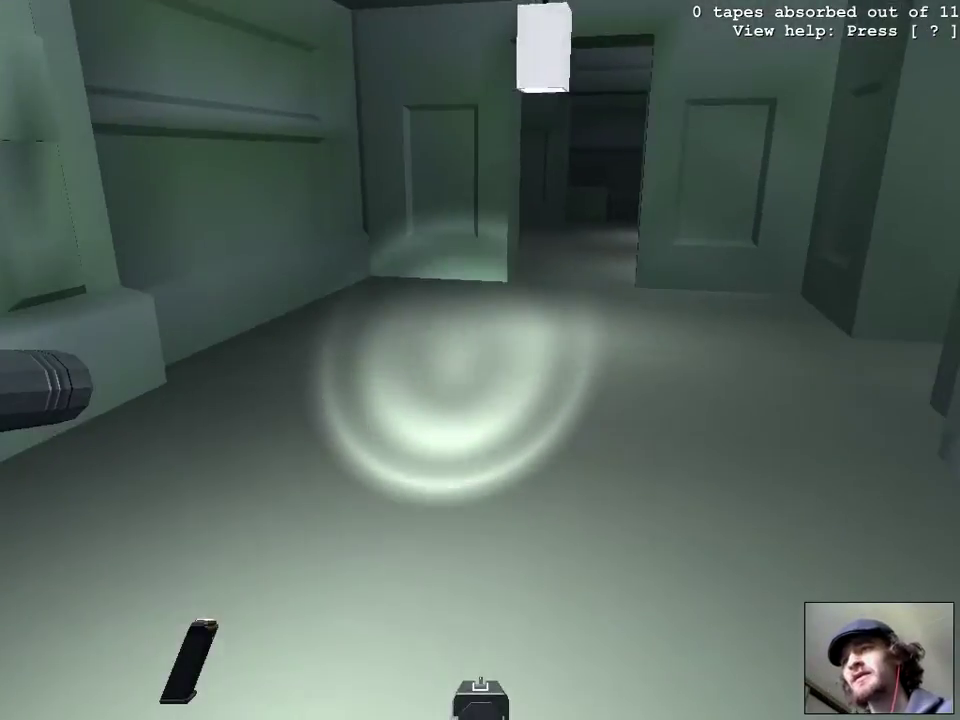
key(w)
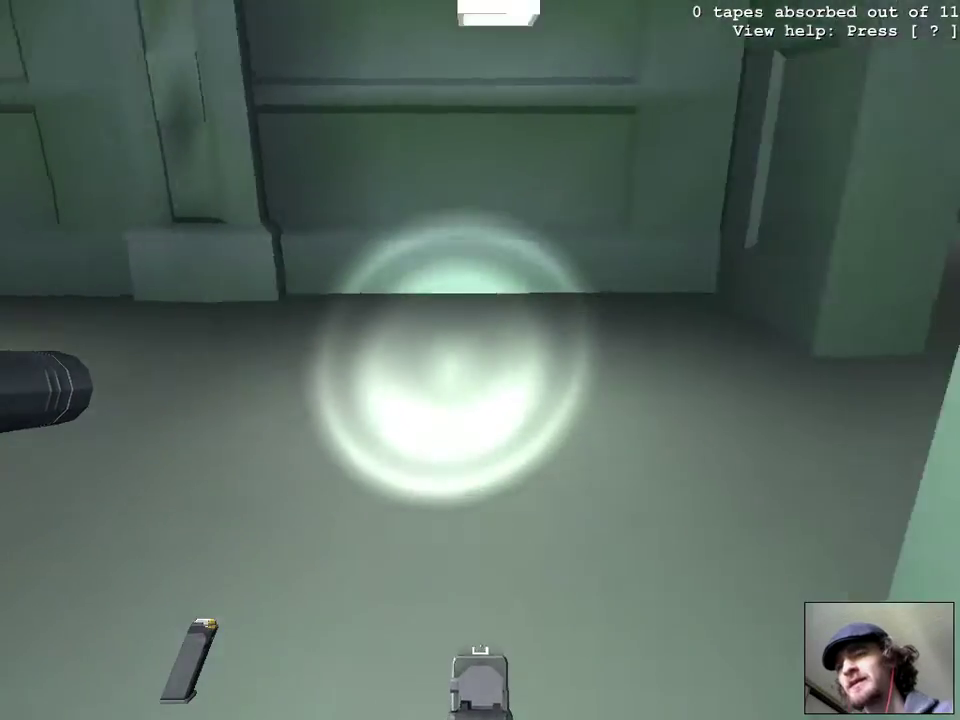
key(w)
key(w)
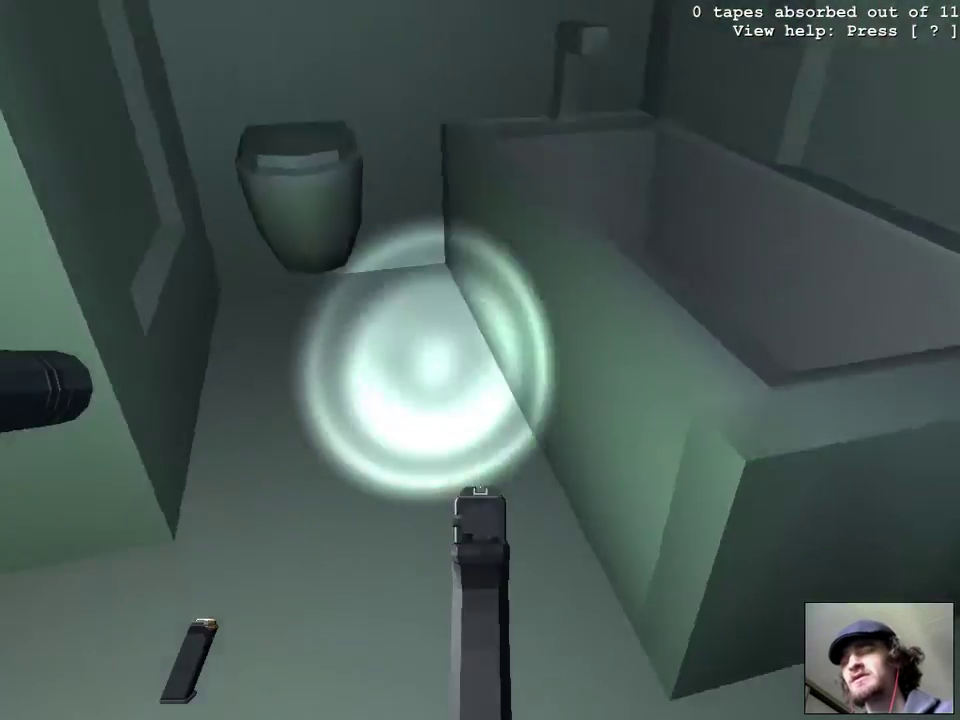
key(w)
key(w)
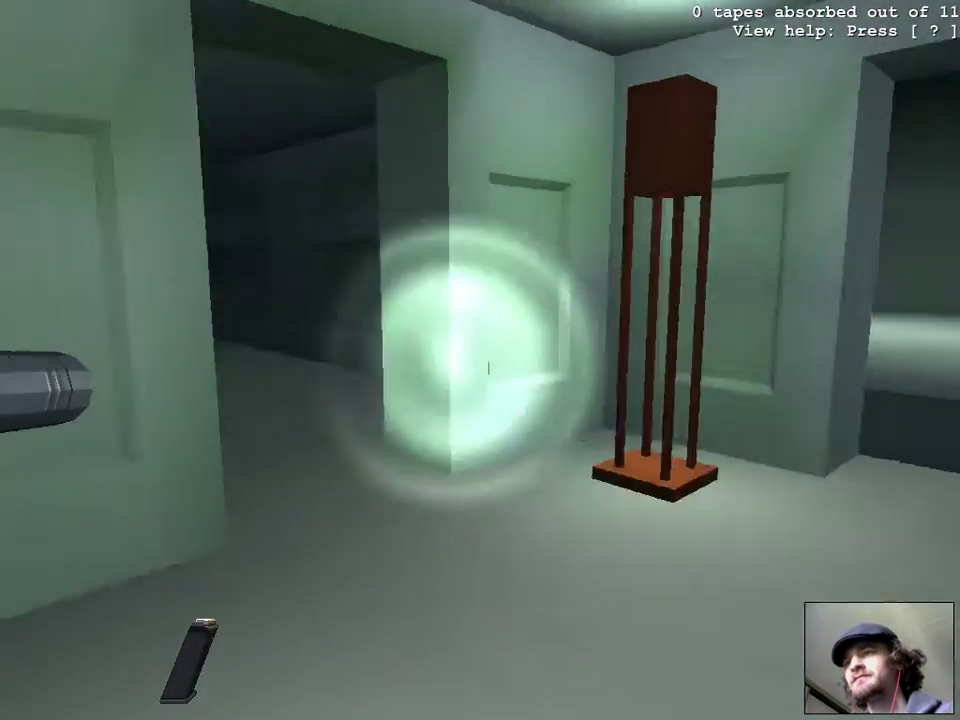
key(w)
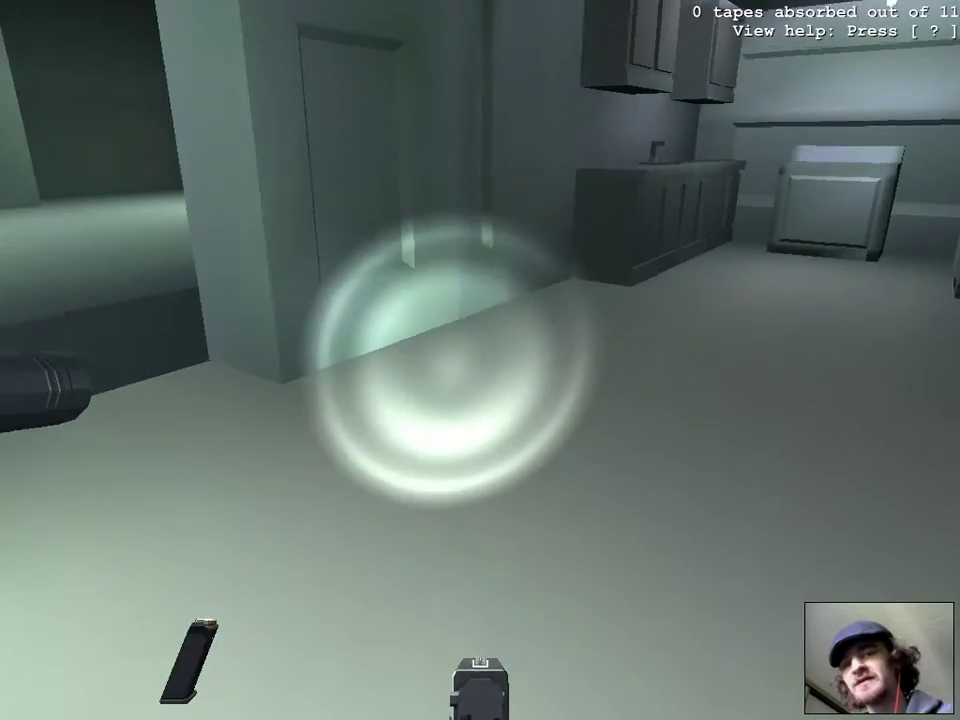
key(w)
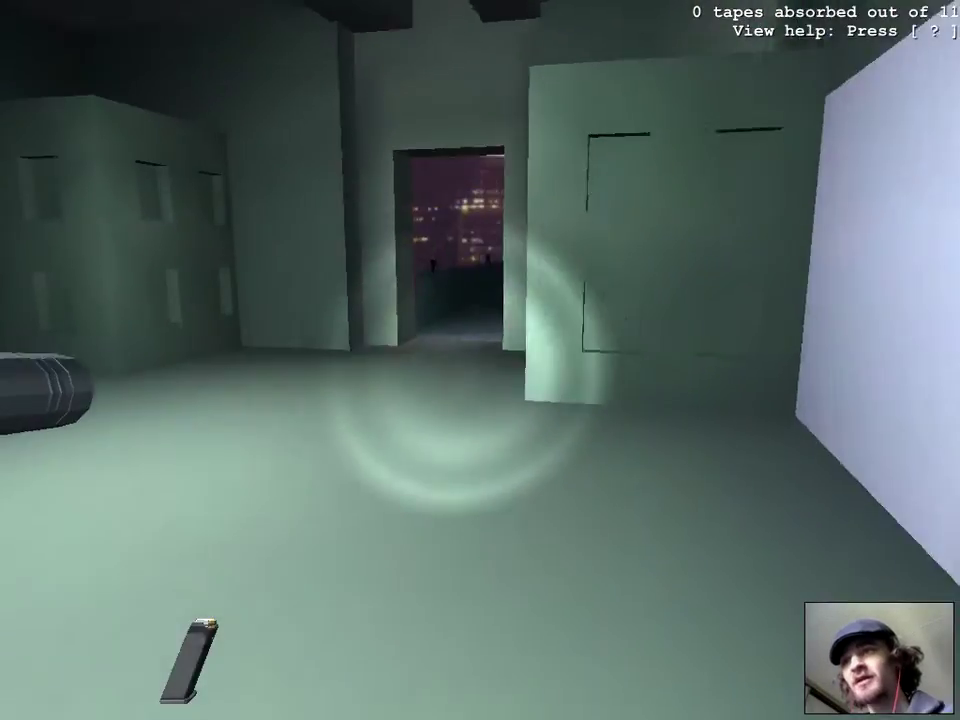
key(w)
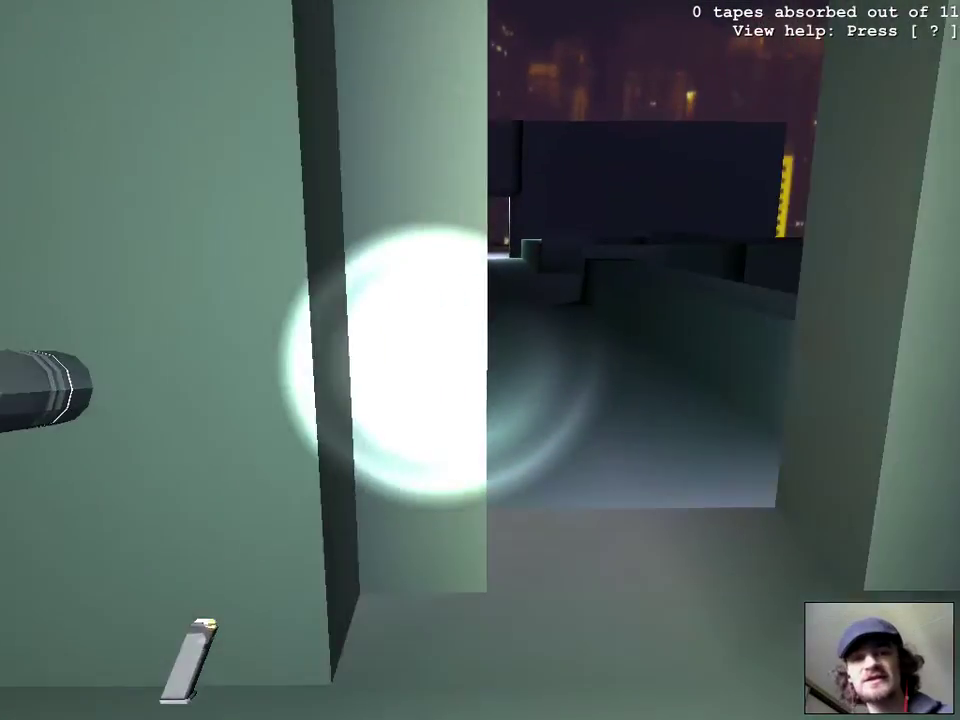
key(w)
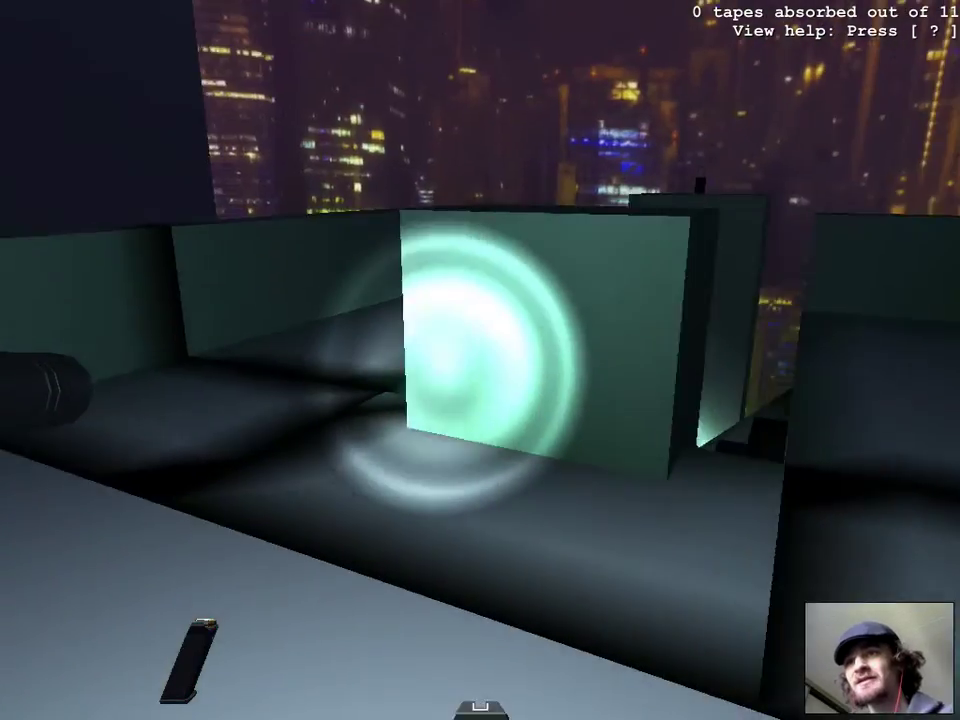
key(w)
key(w)
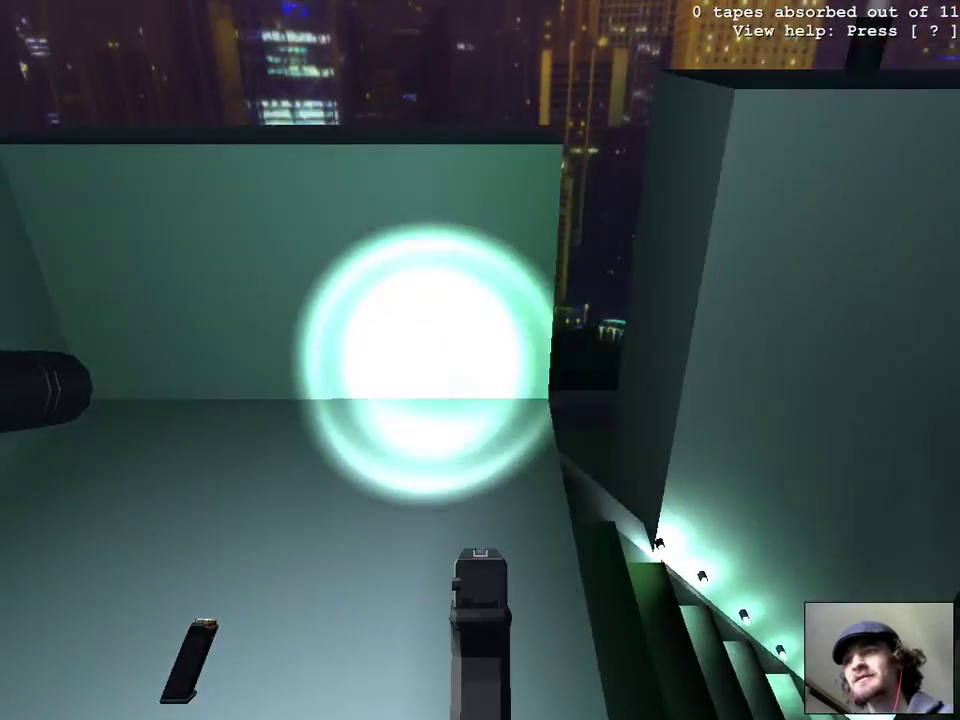
key(w)
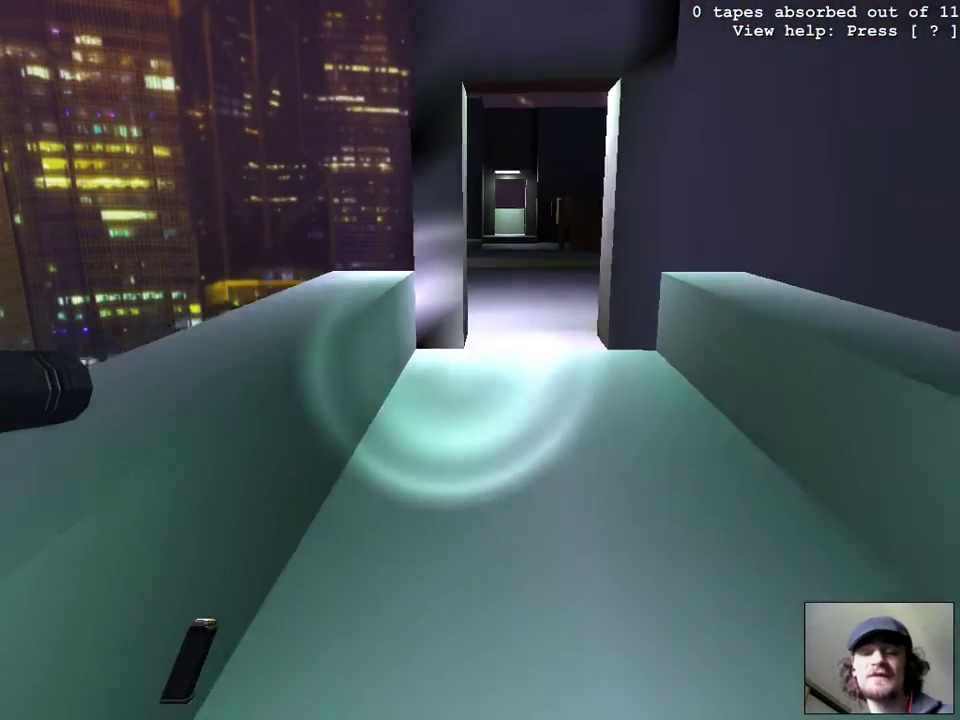
key(w)
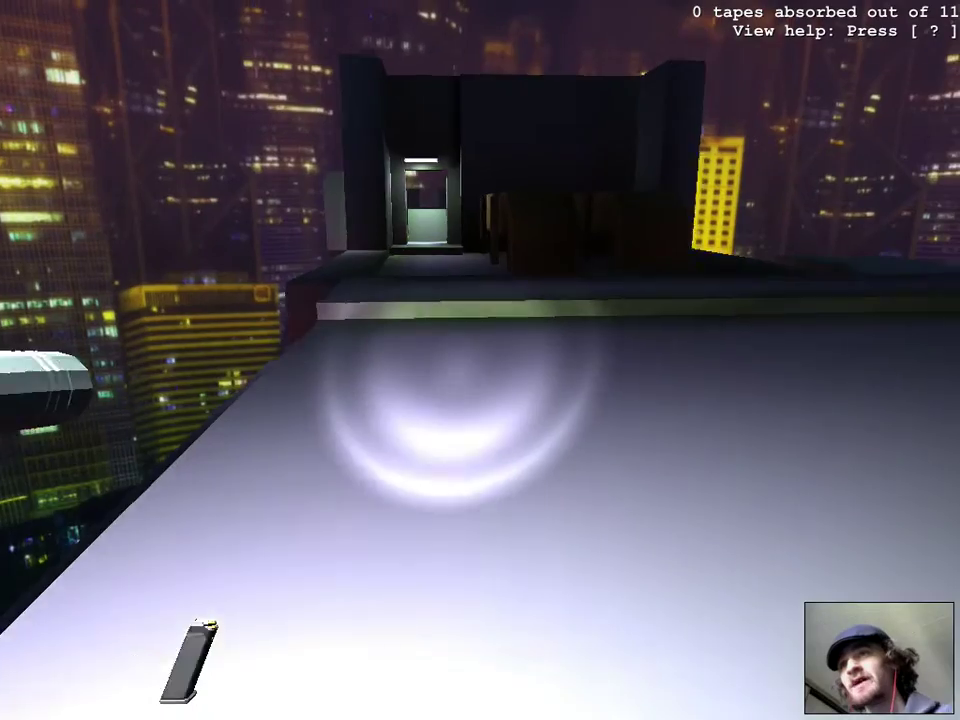
key(w)
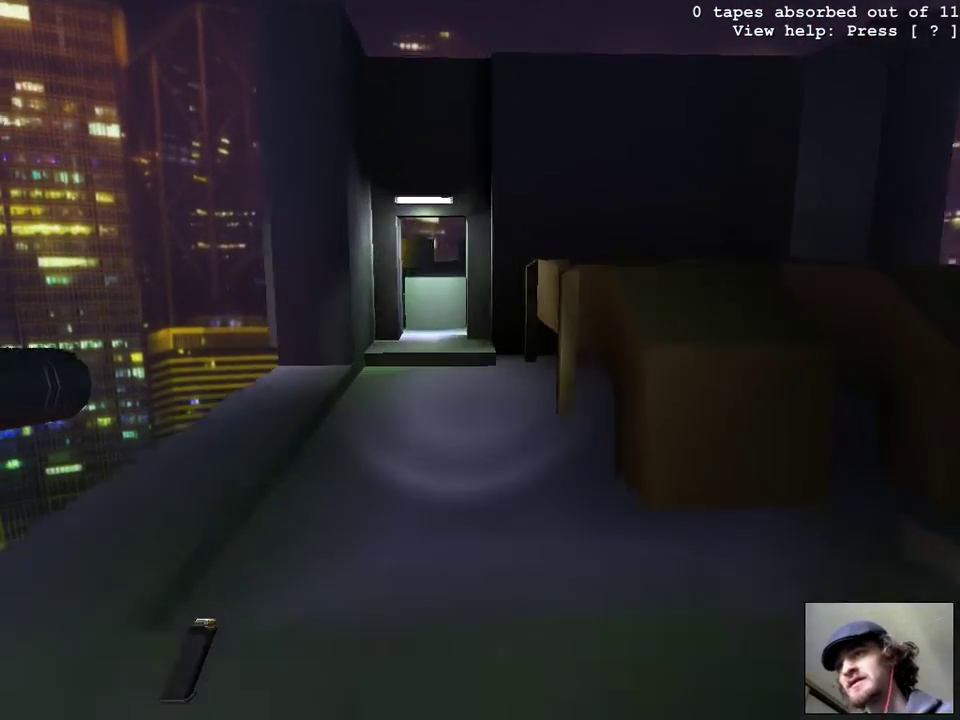
key(w)
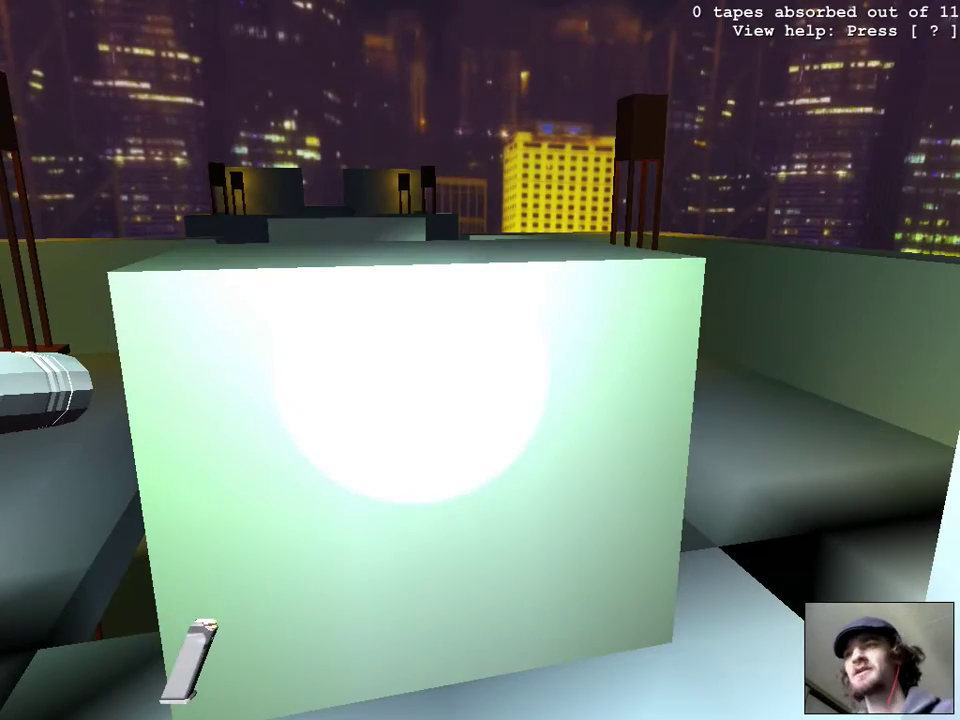
key(w)
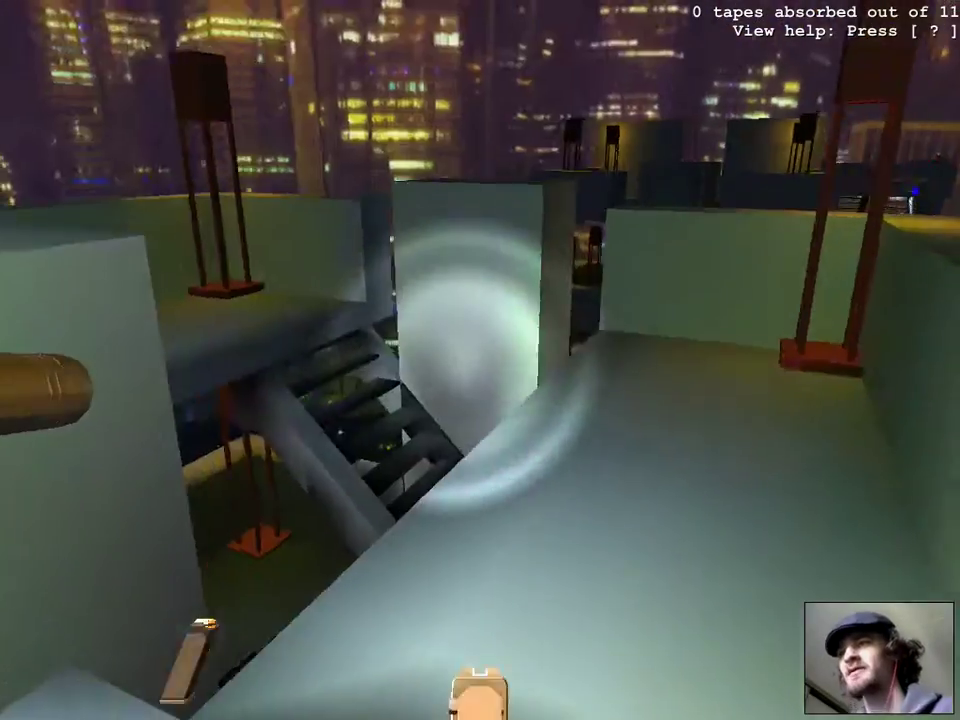
key(w)
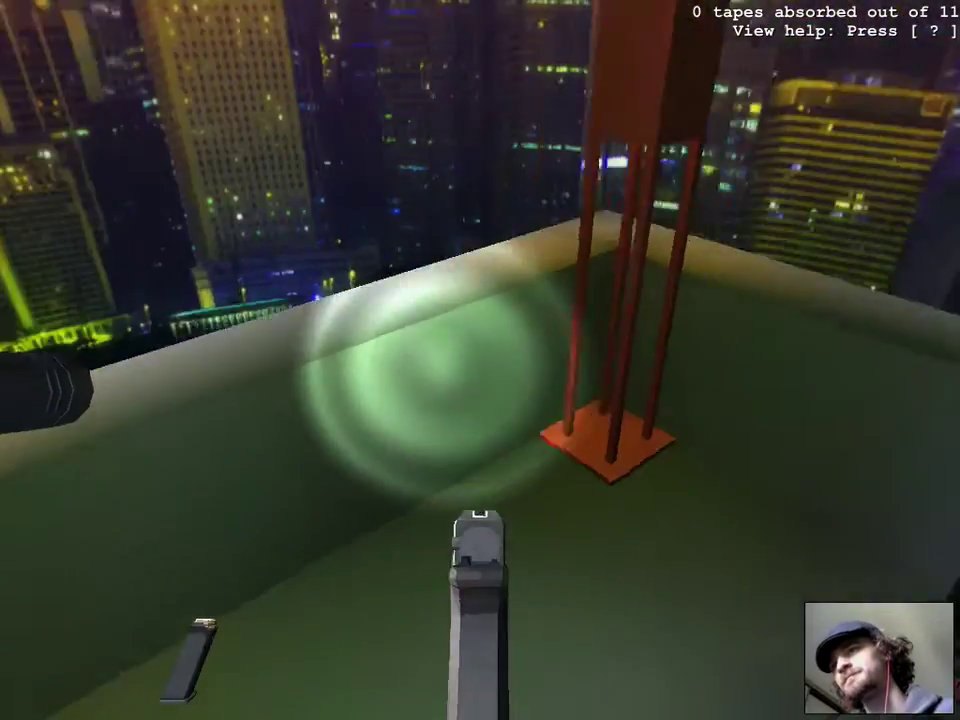
key(w)
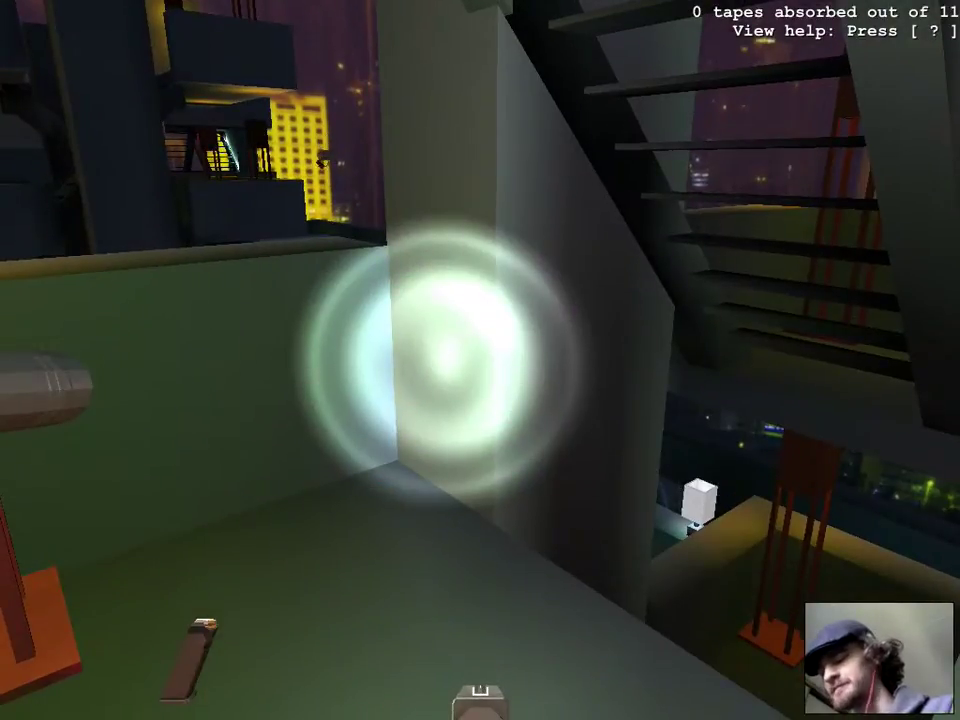
key(w)
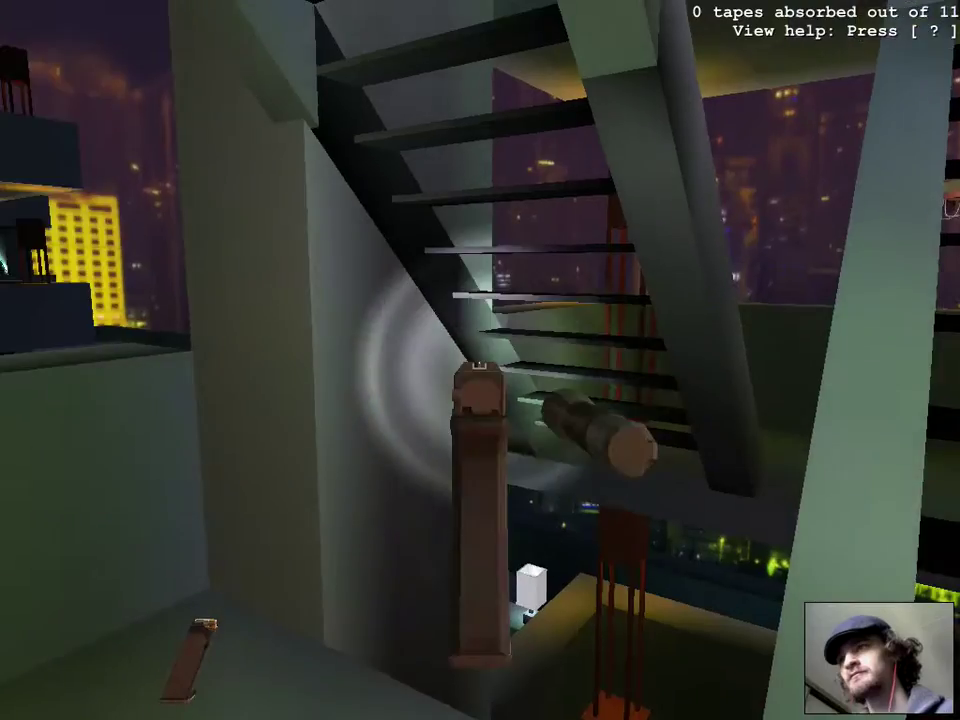
key(w)
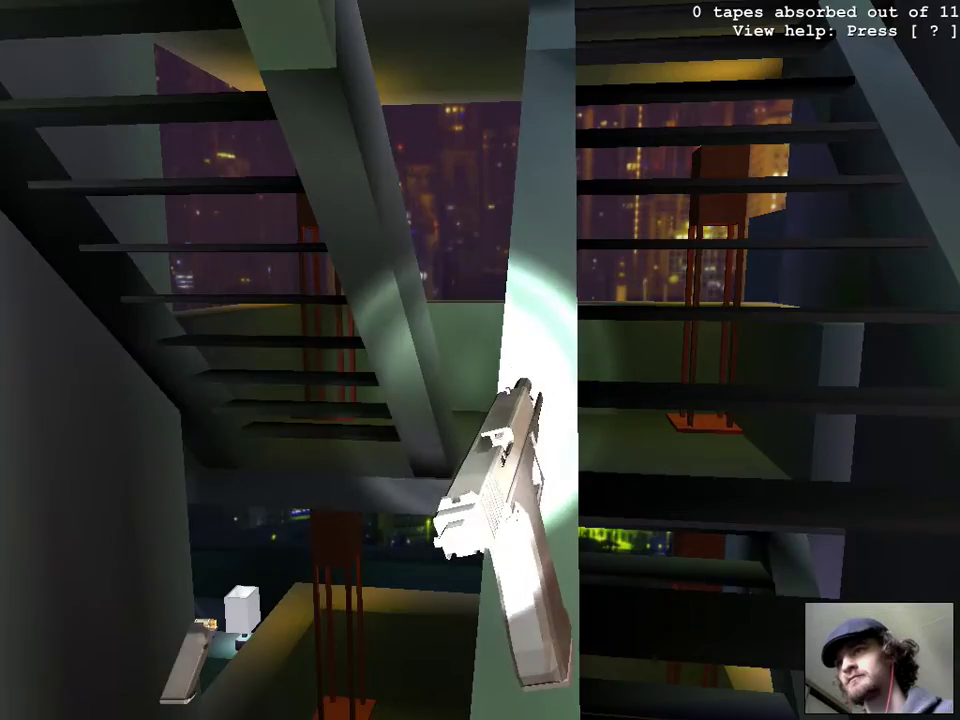
key(w)
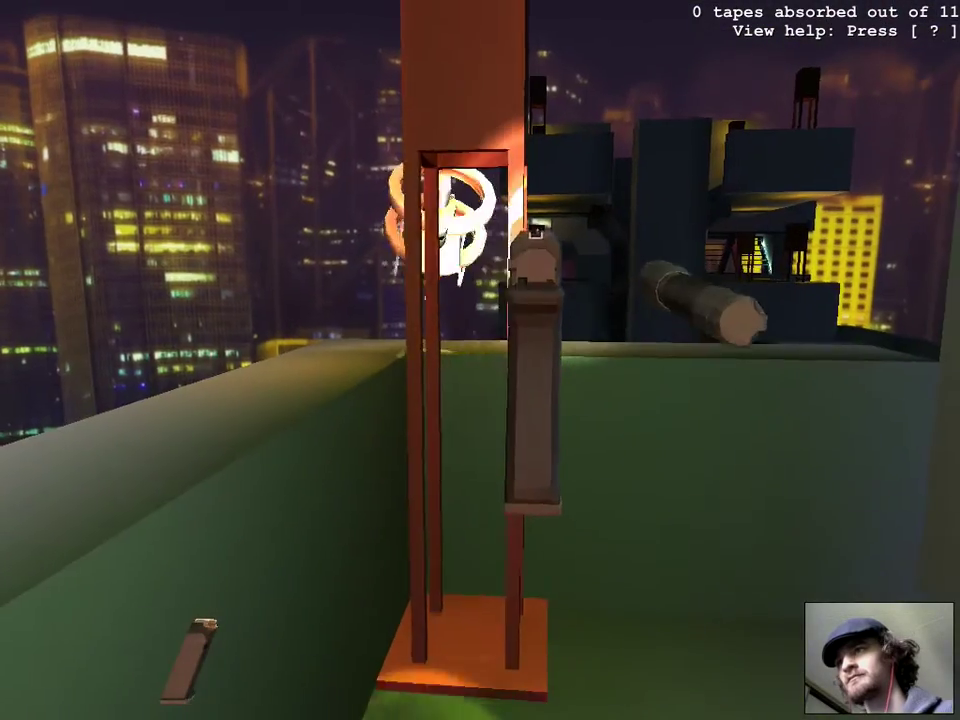
click(480, 360)
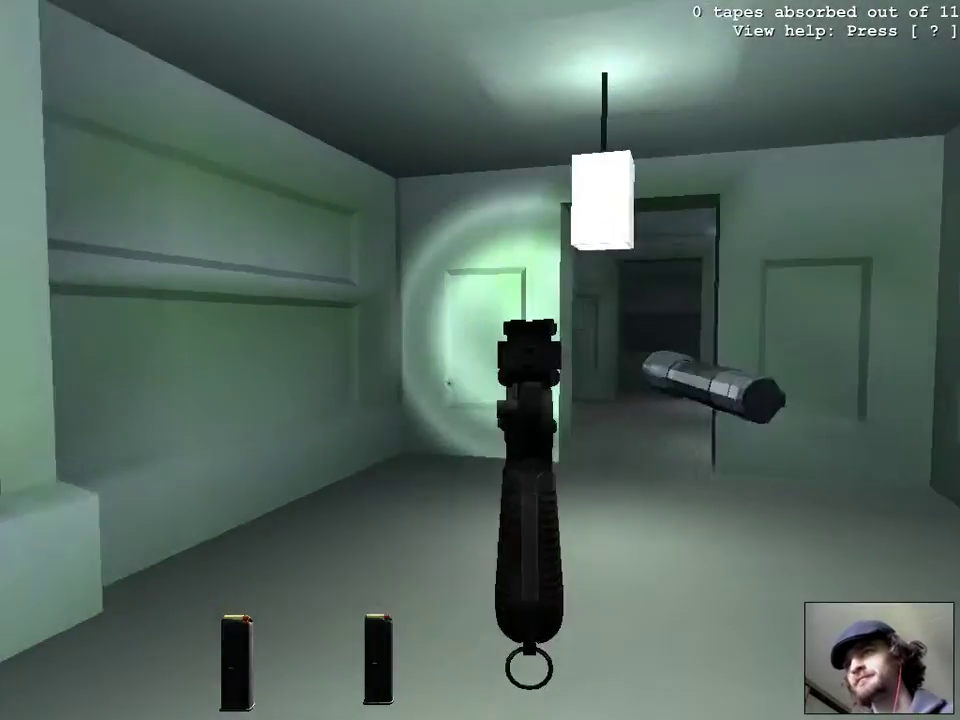
click(480, 360)
key(w)
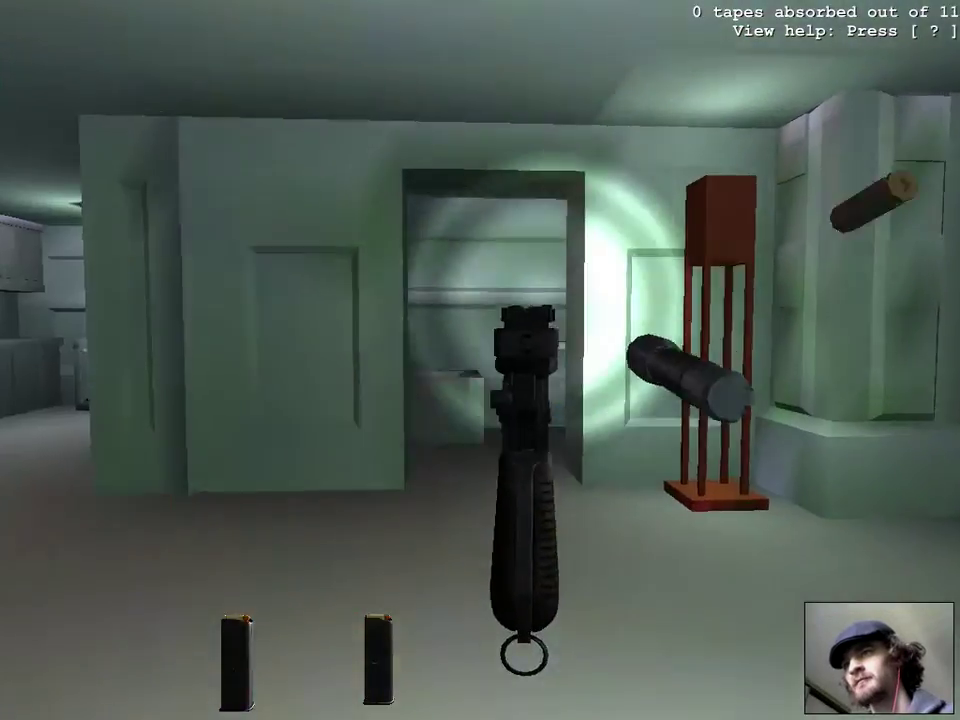
key(w)
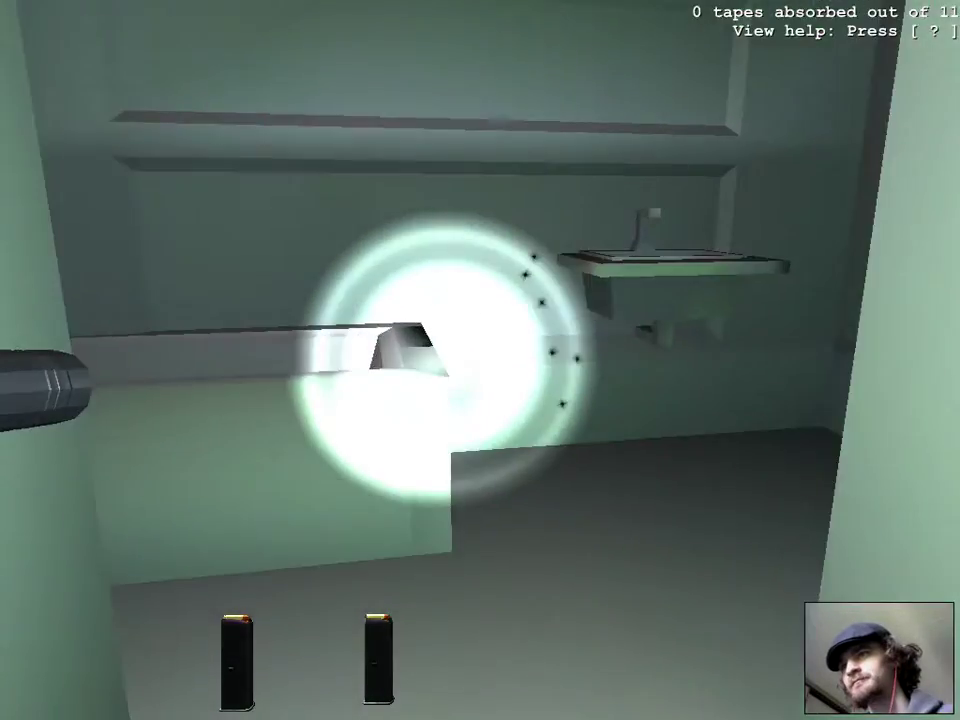
key(w)
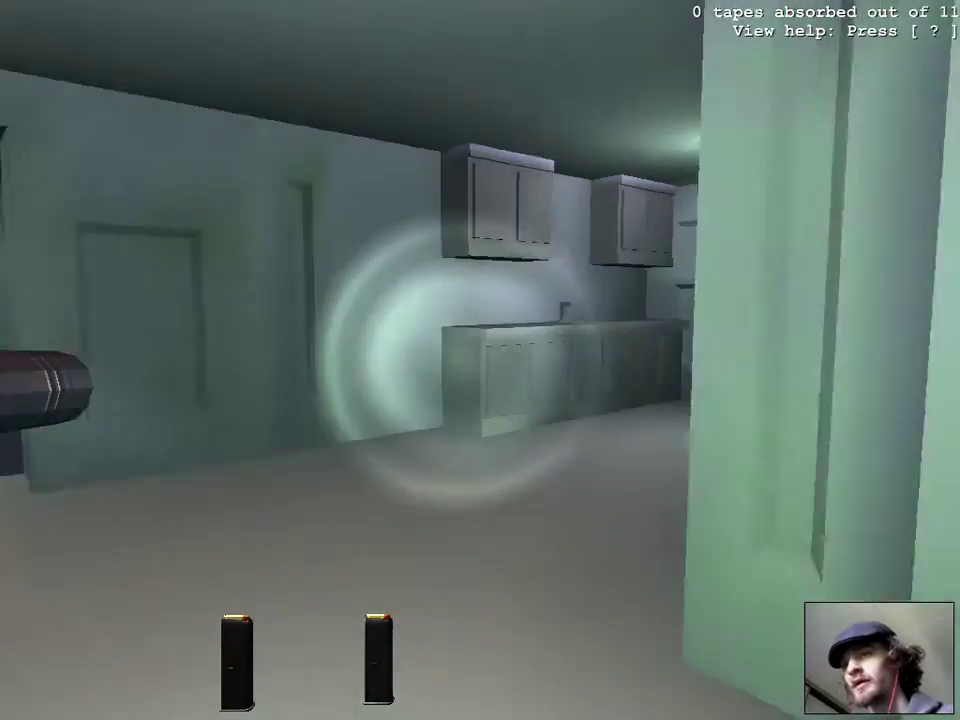
key(w)
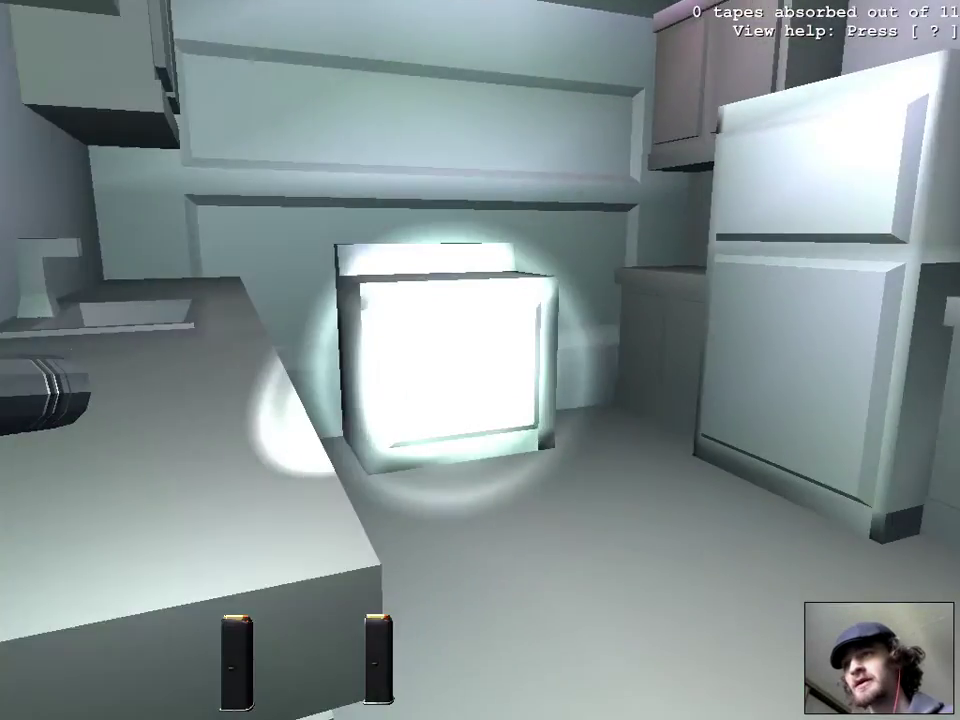
key(w)
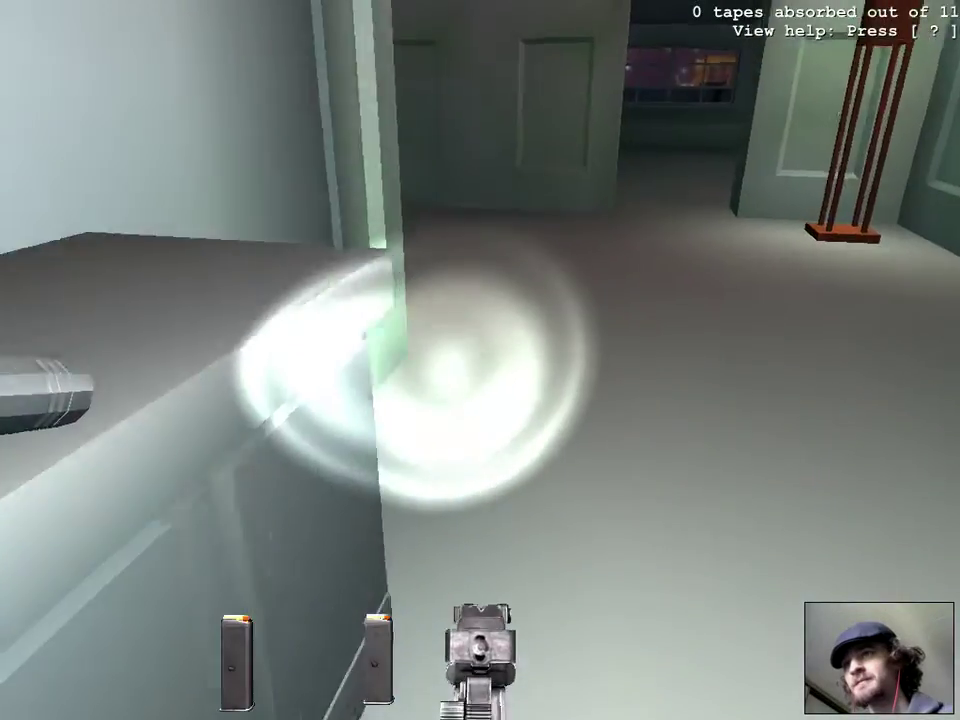
key(w)
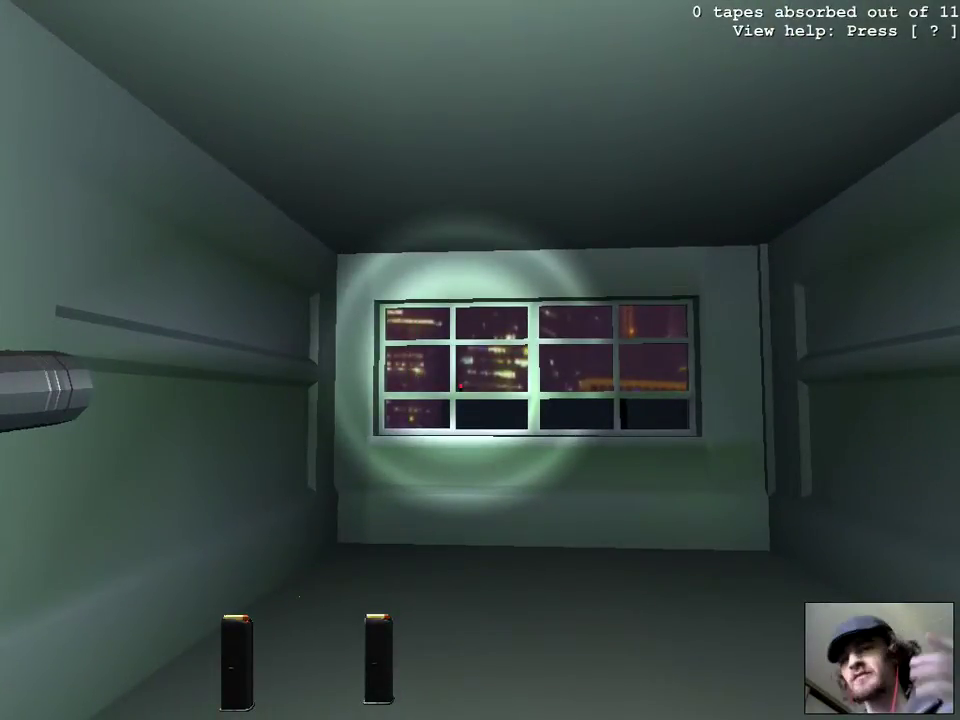
key(w)
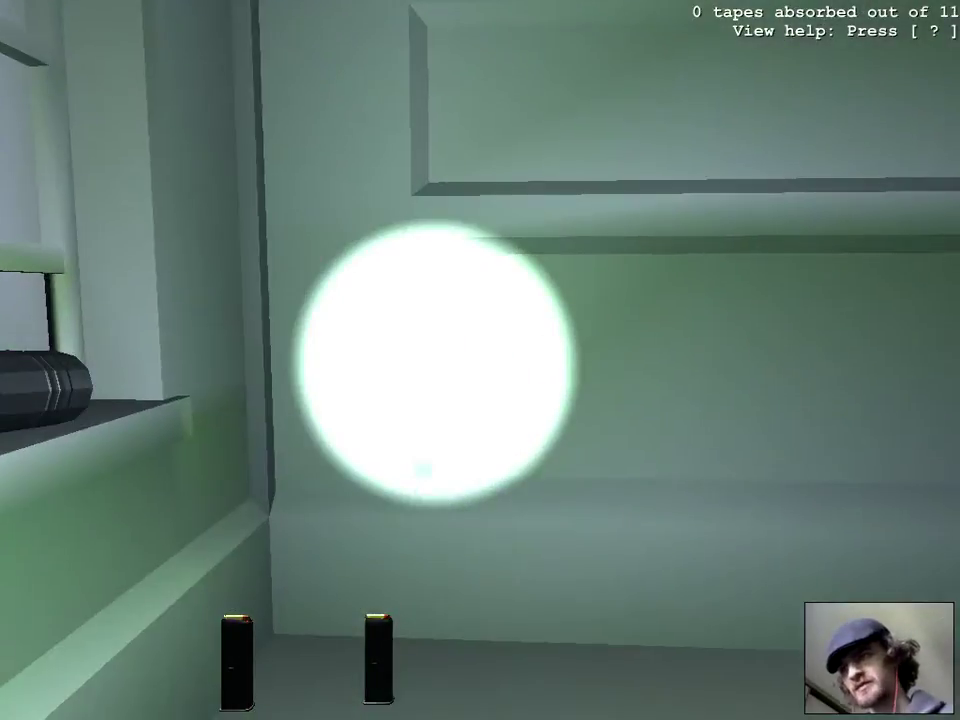
key(w)
key(w)
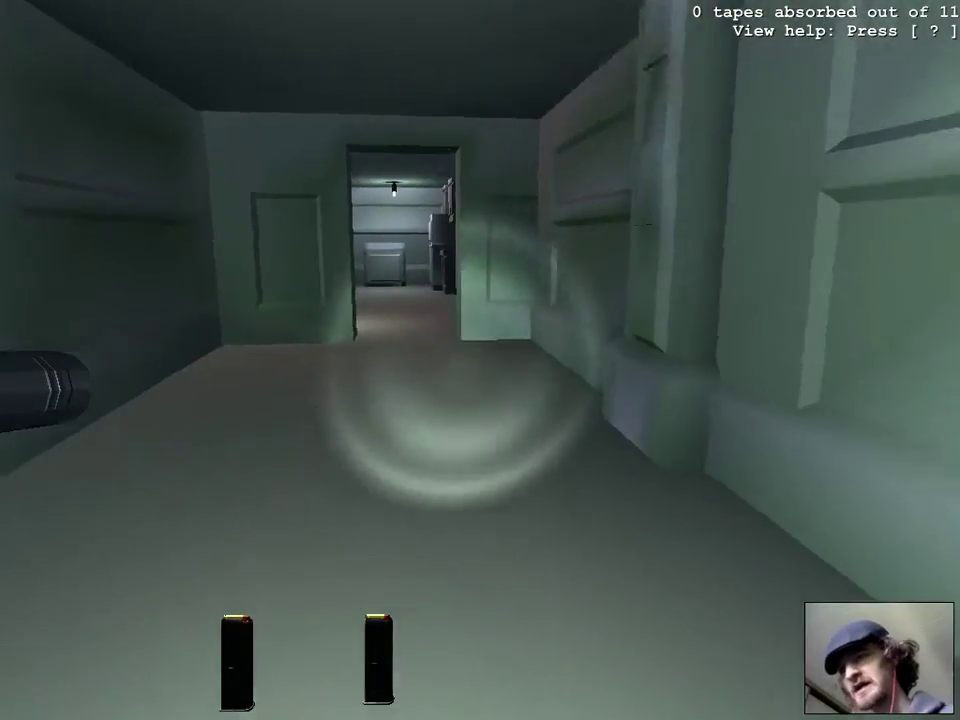
key(w)
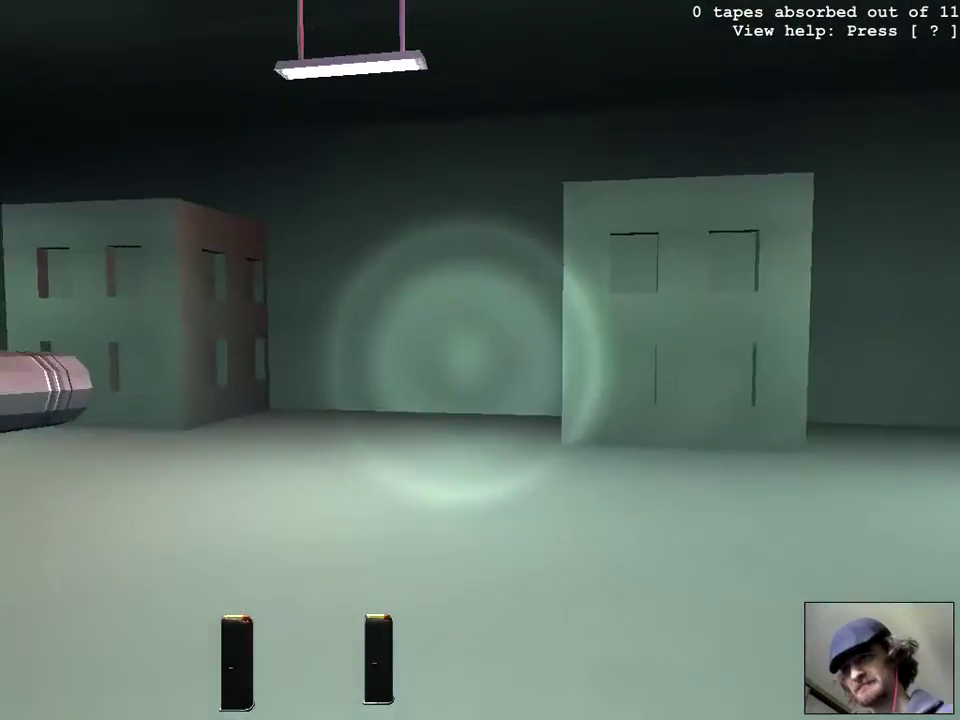
drag(480, 360, 560, 360)
key(w)
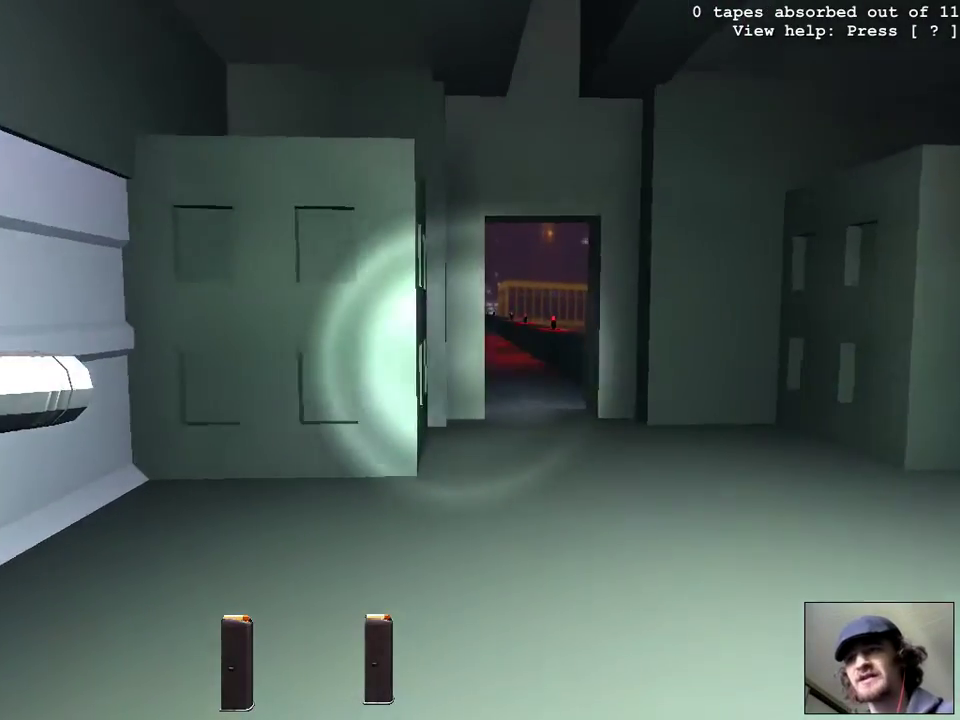
key(w)
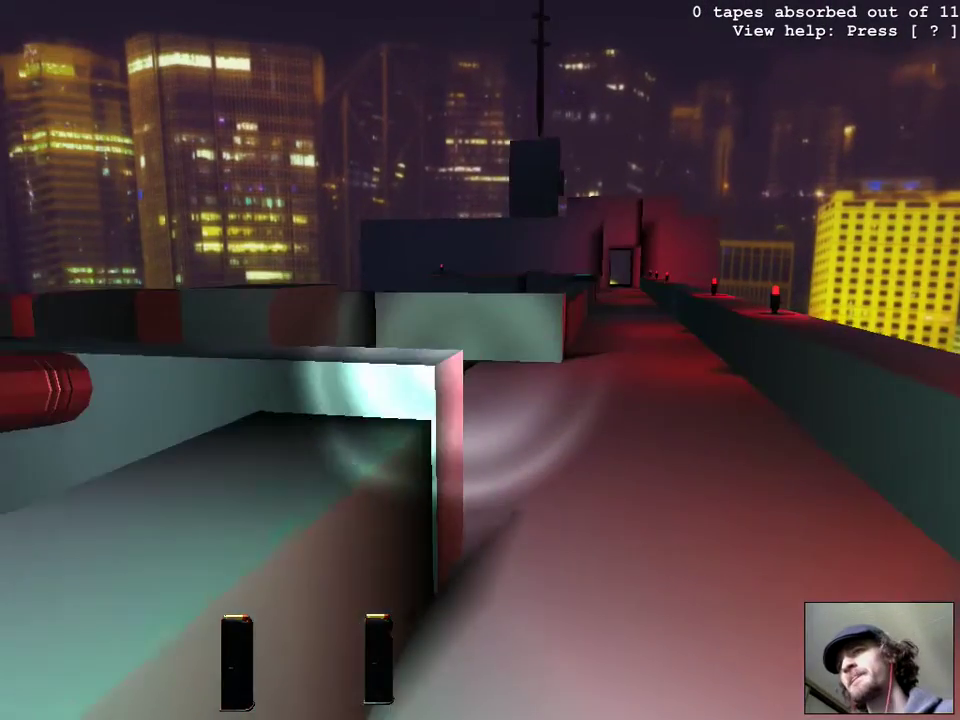
mouse_move(480, 360)
mouse_down()
mouse_move(380, 360)
mouse_move(480, 360)
mouse_up()
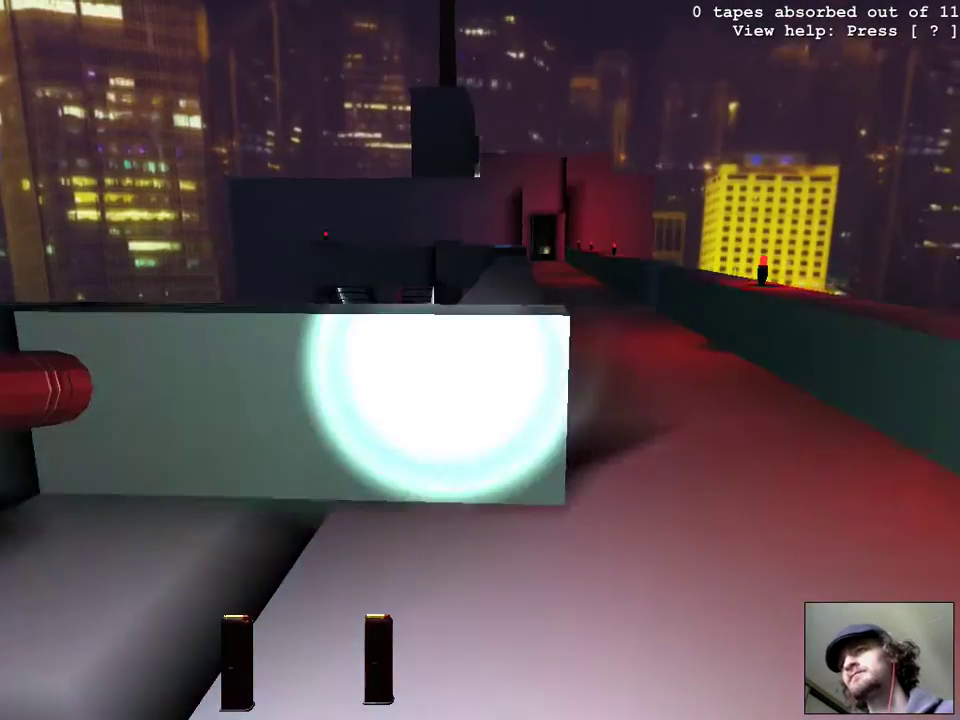
key(w)
key(space)
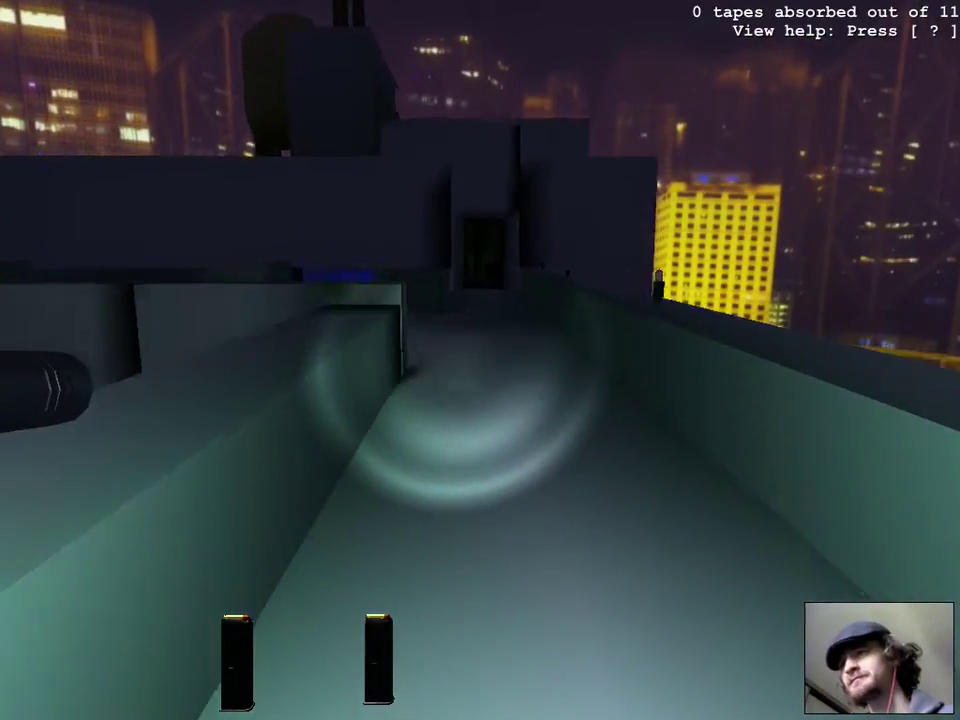
drag(480, 360, 380, 360)
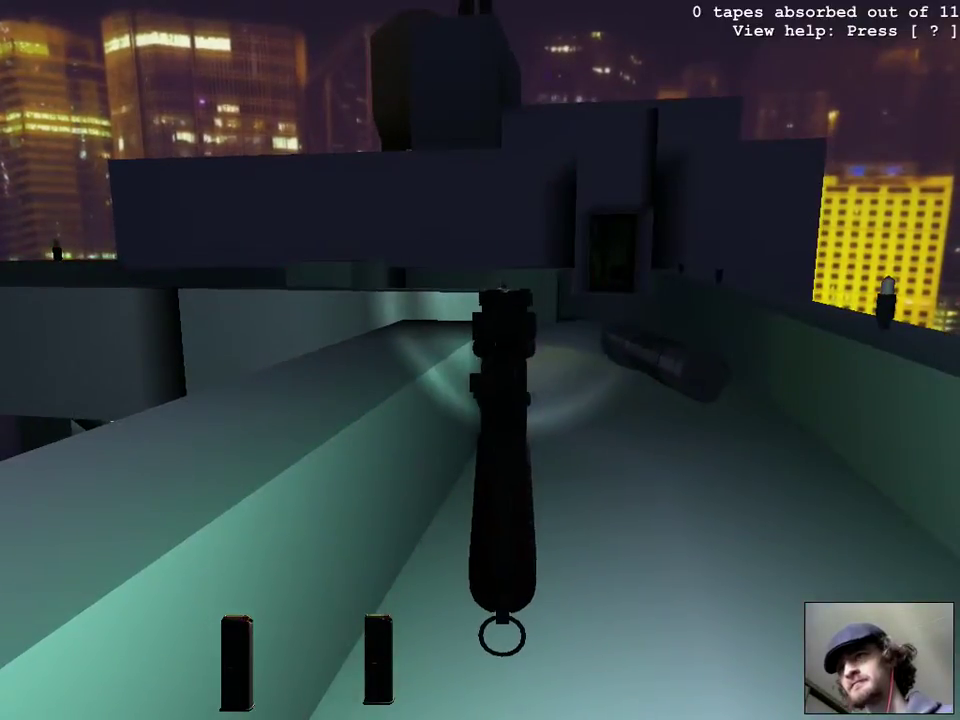
key(w)
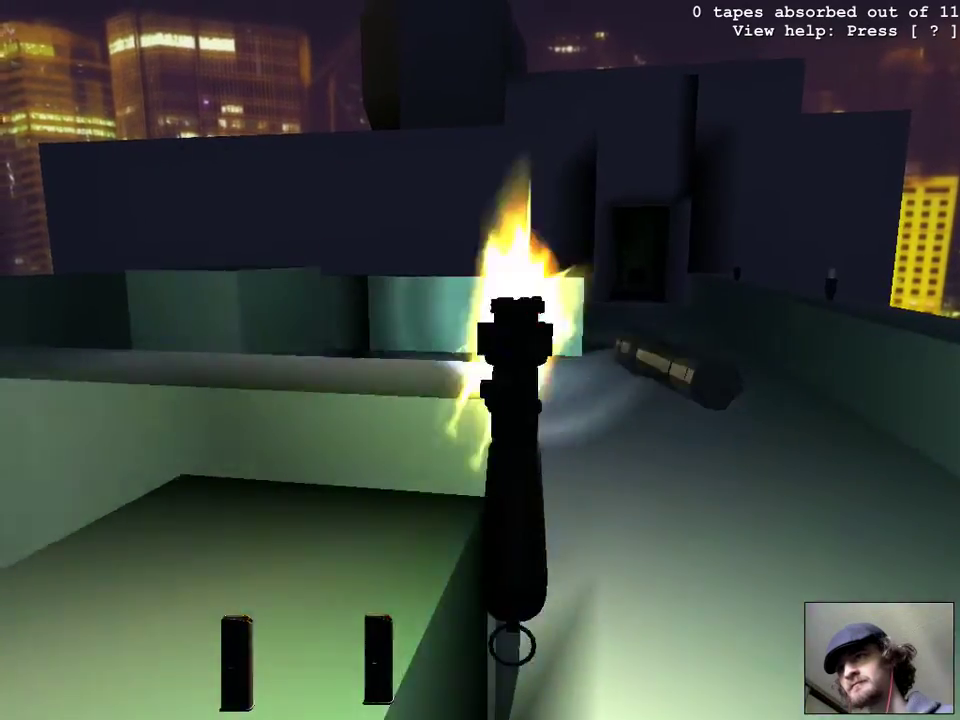
key(w)
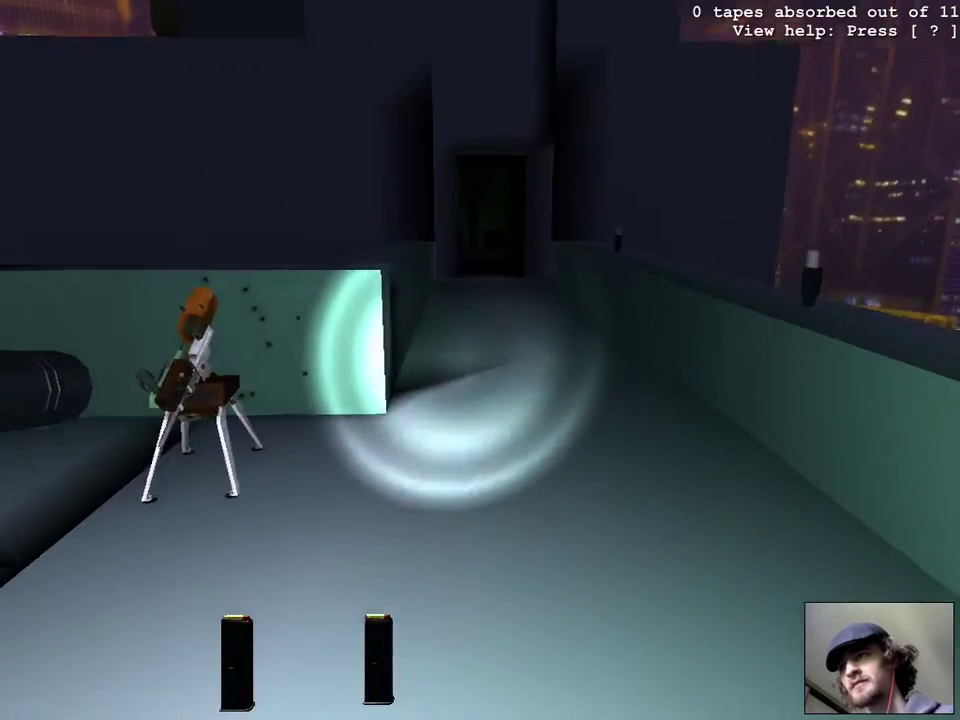
key(w)
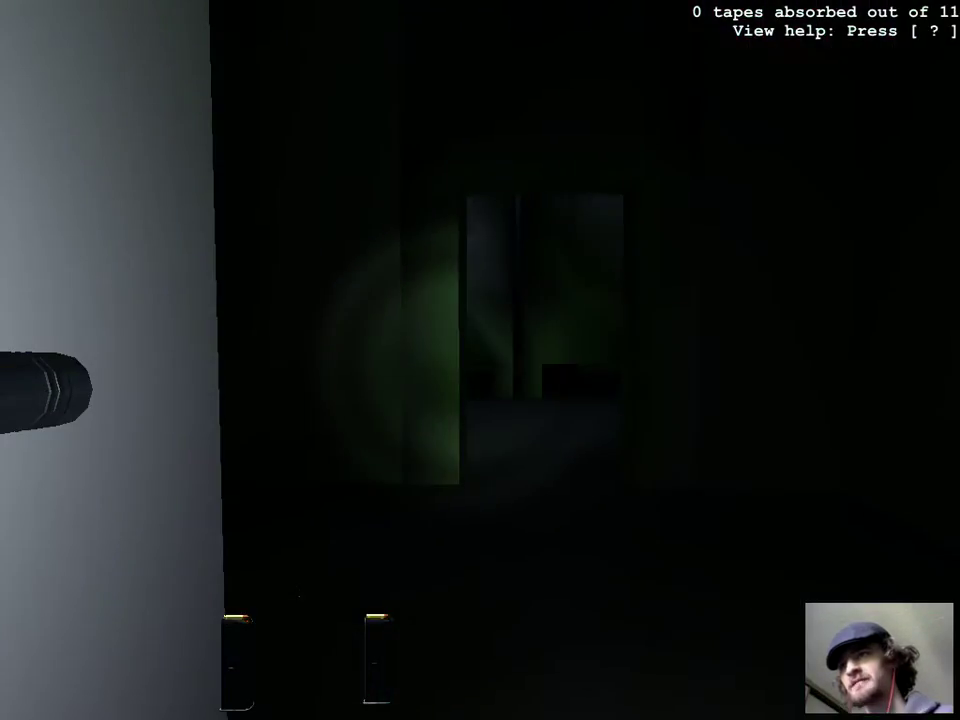
key(w)
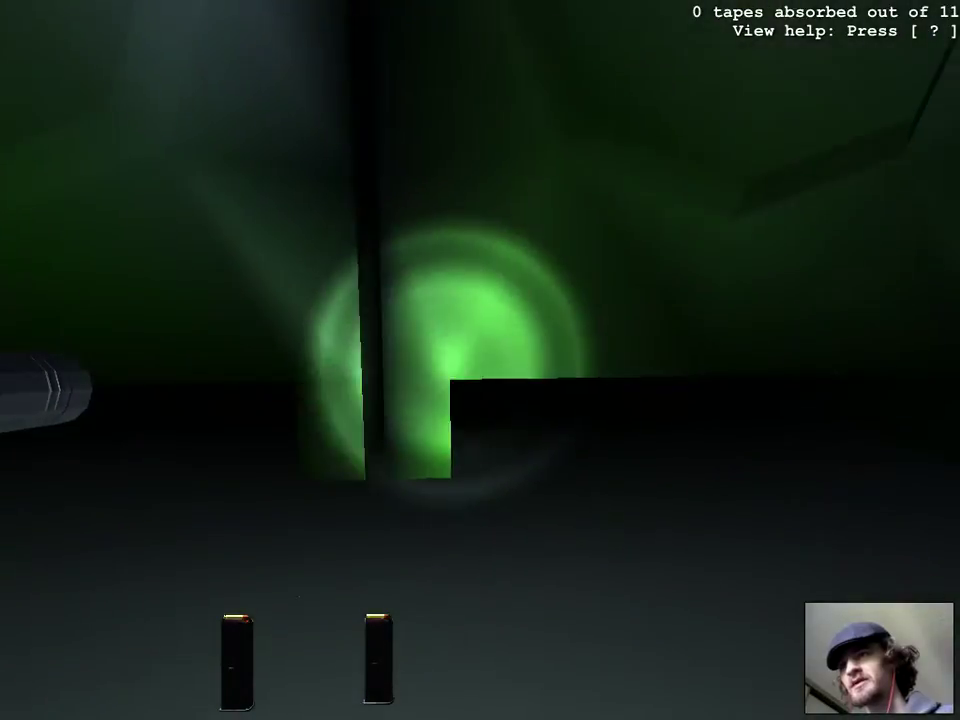
key(w)
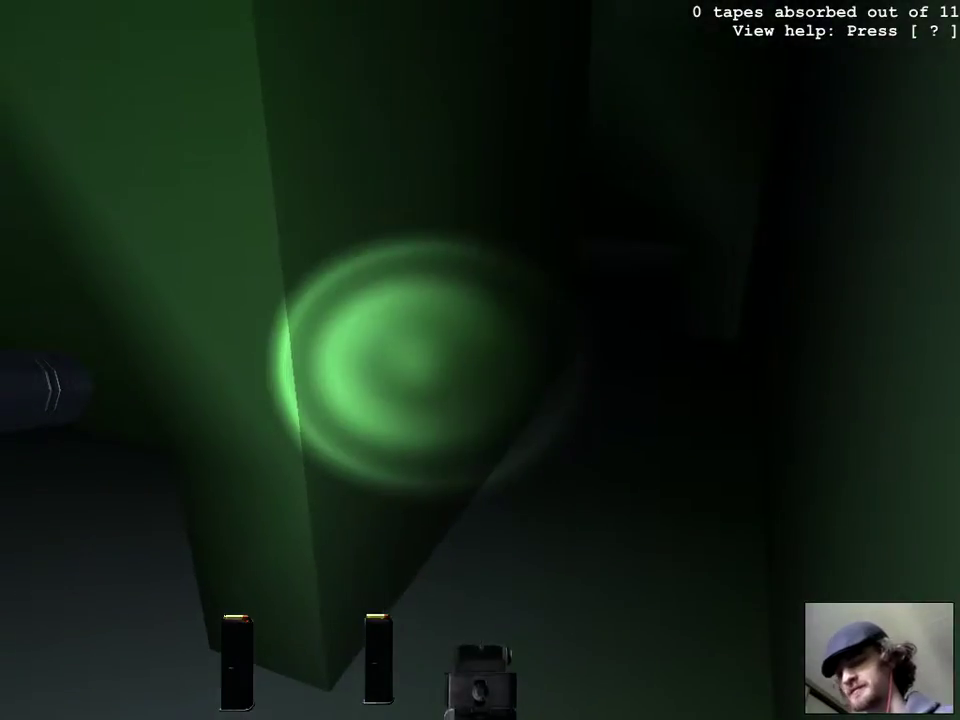
key(w)
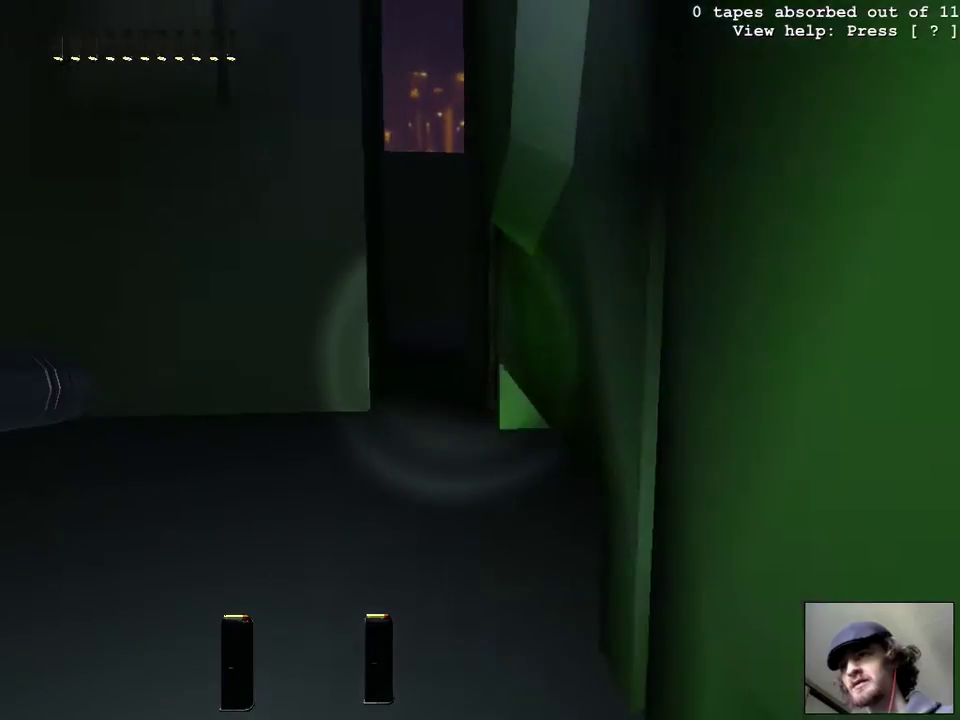
key(w)
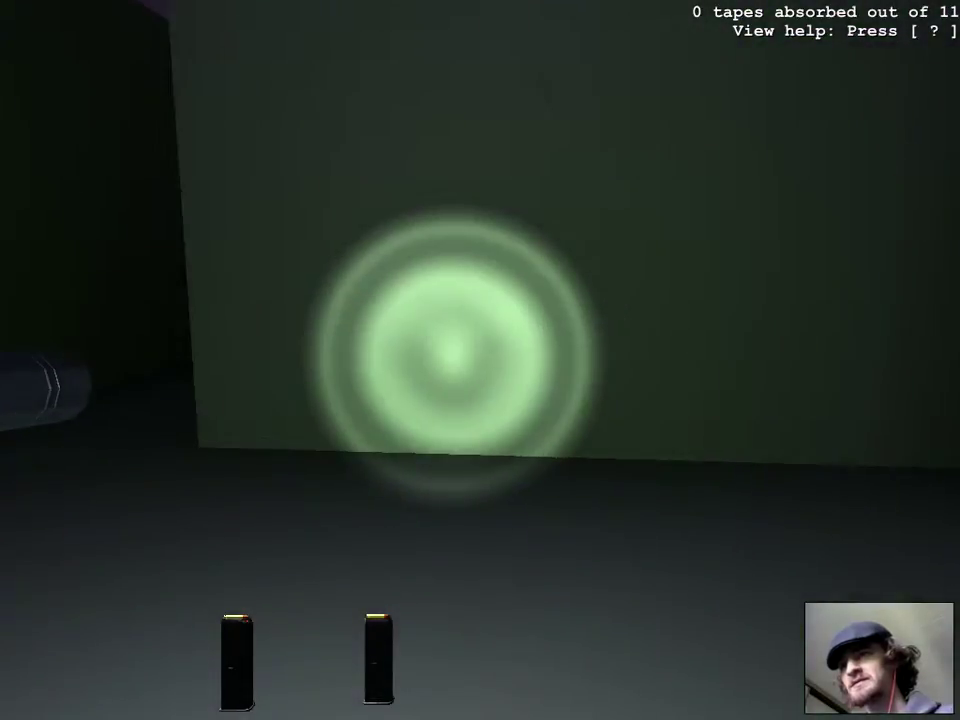
key(w)
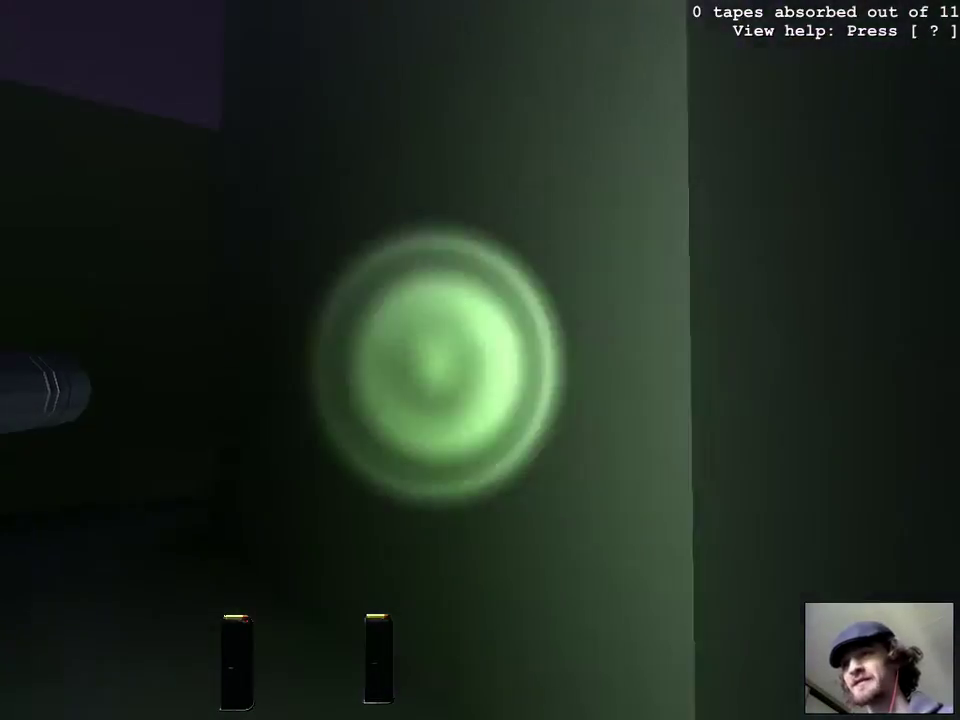
key(s)
key(w)
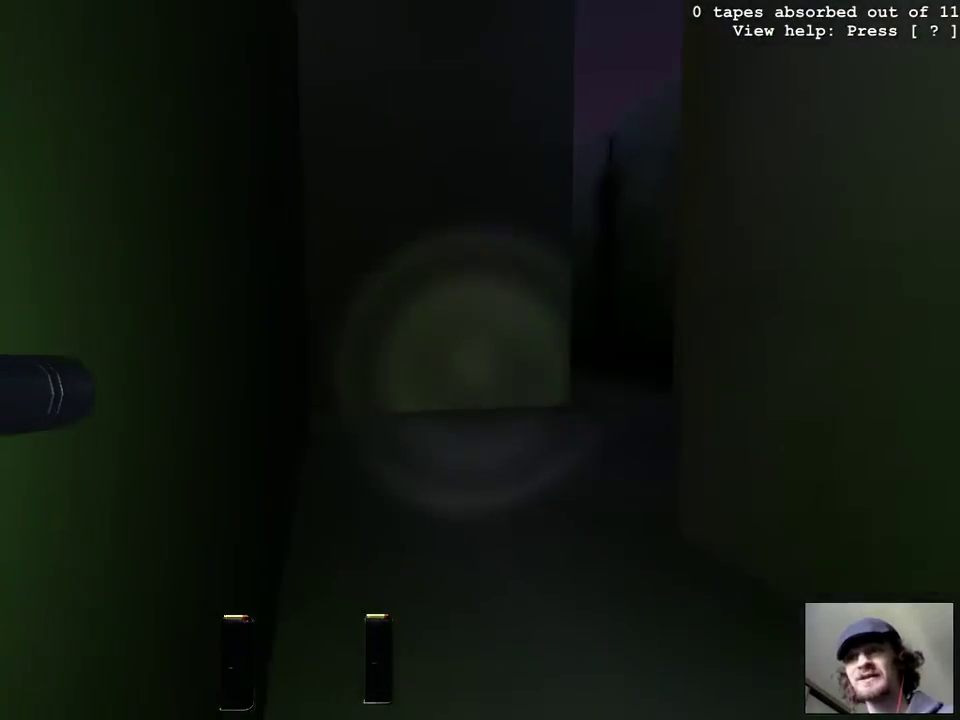
key(w)
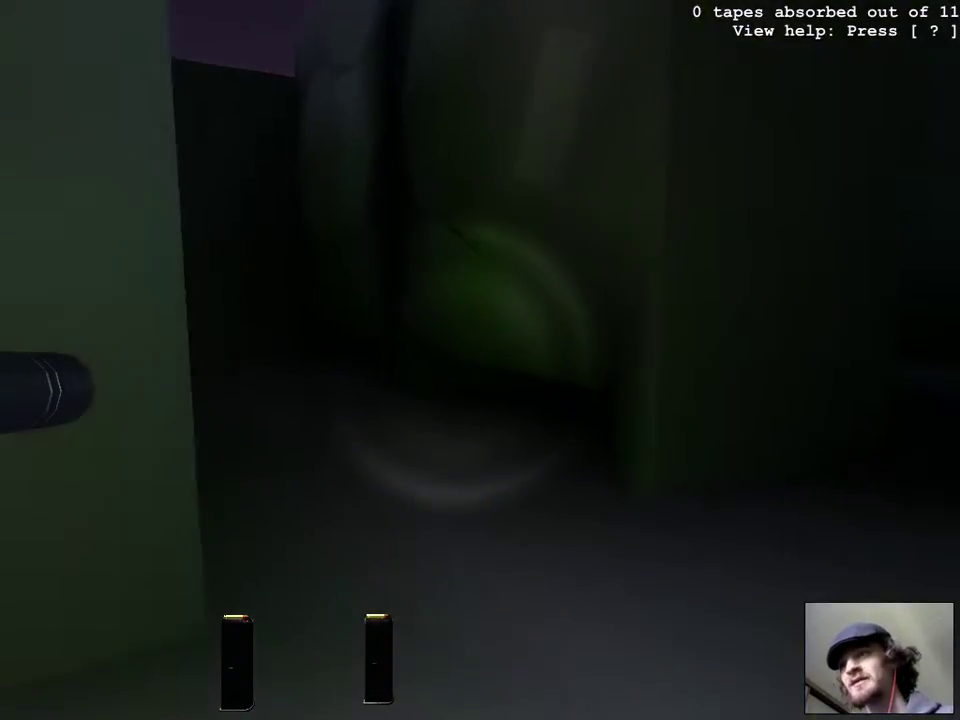
key(w)
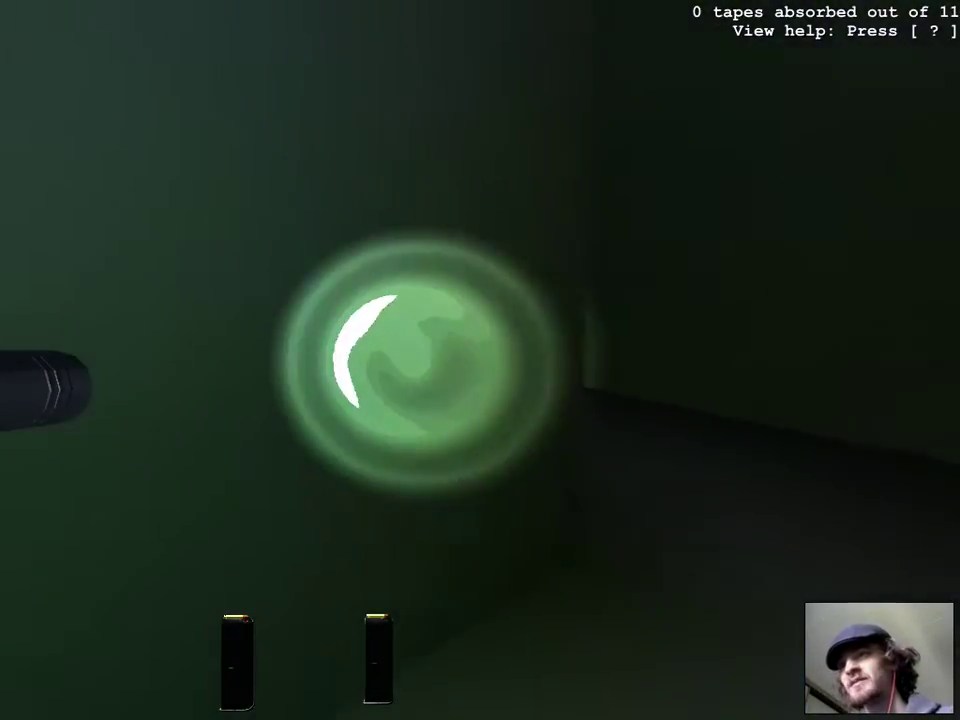
key(w)
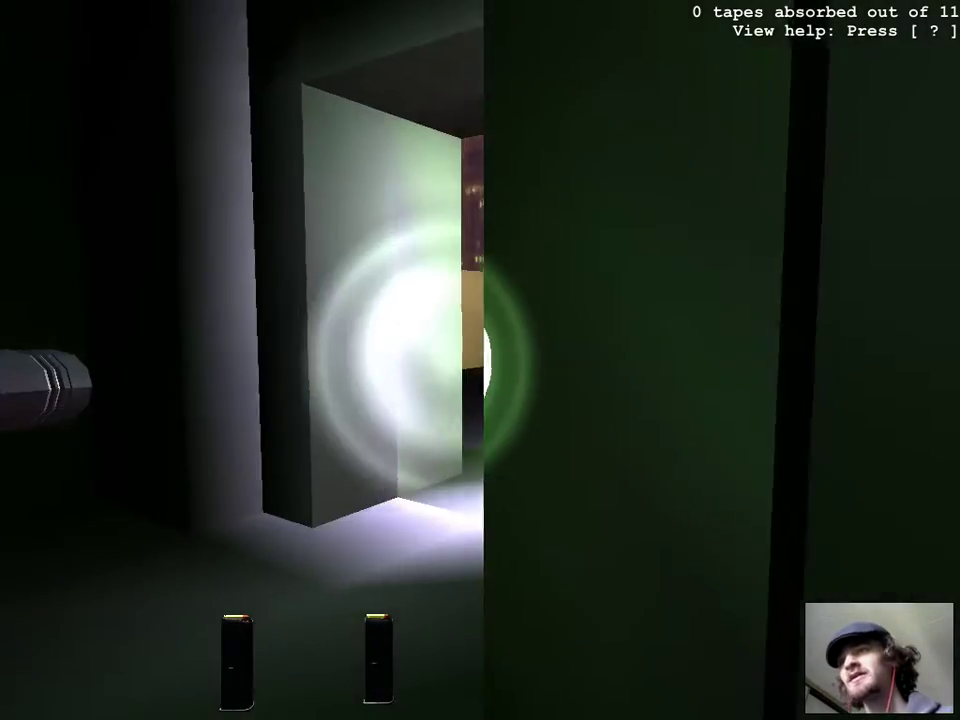
key(w)
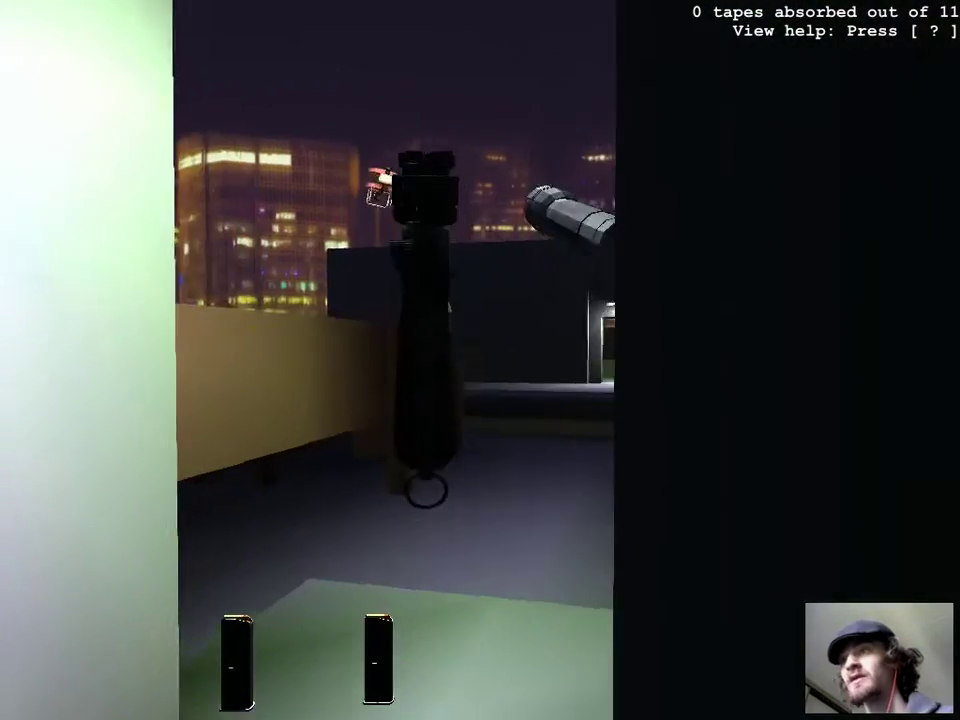
click(480, 360)
key(s)
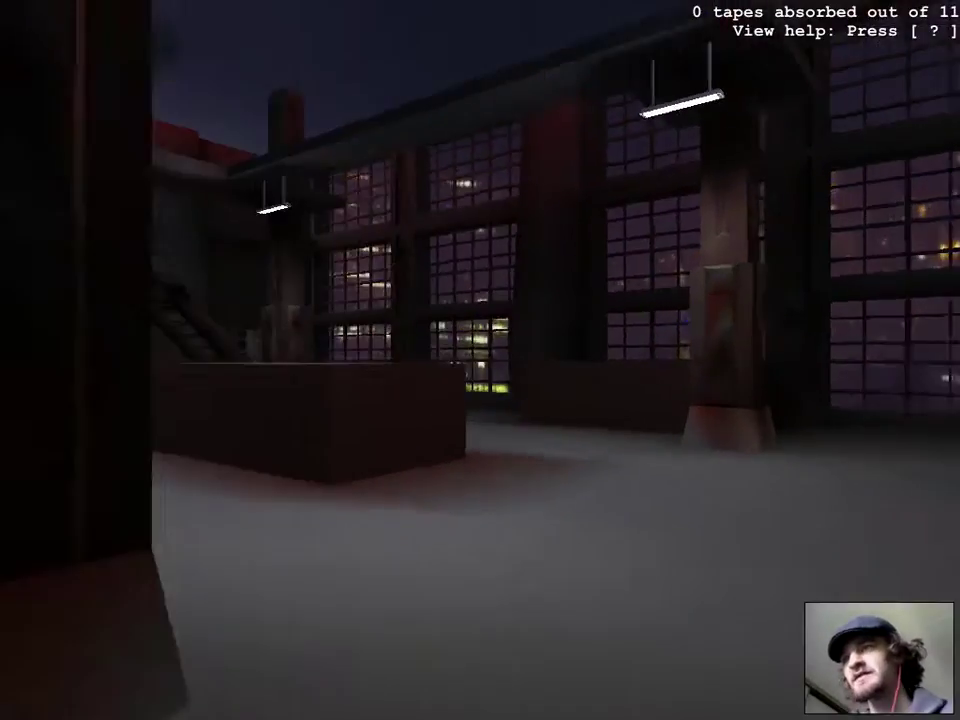
key(w)
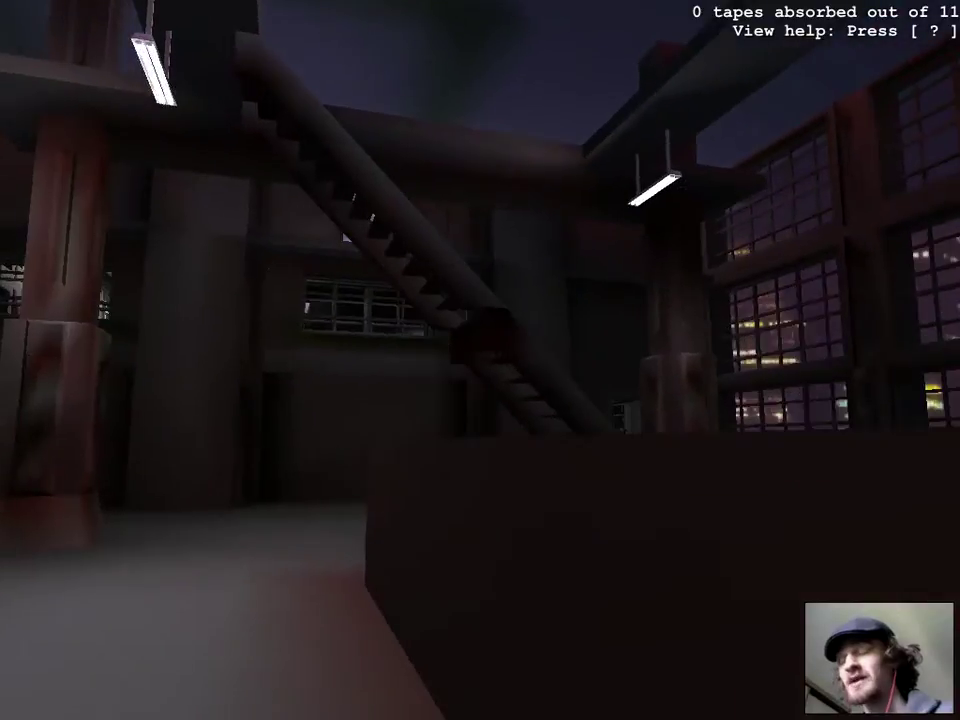
key(w)
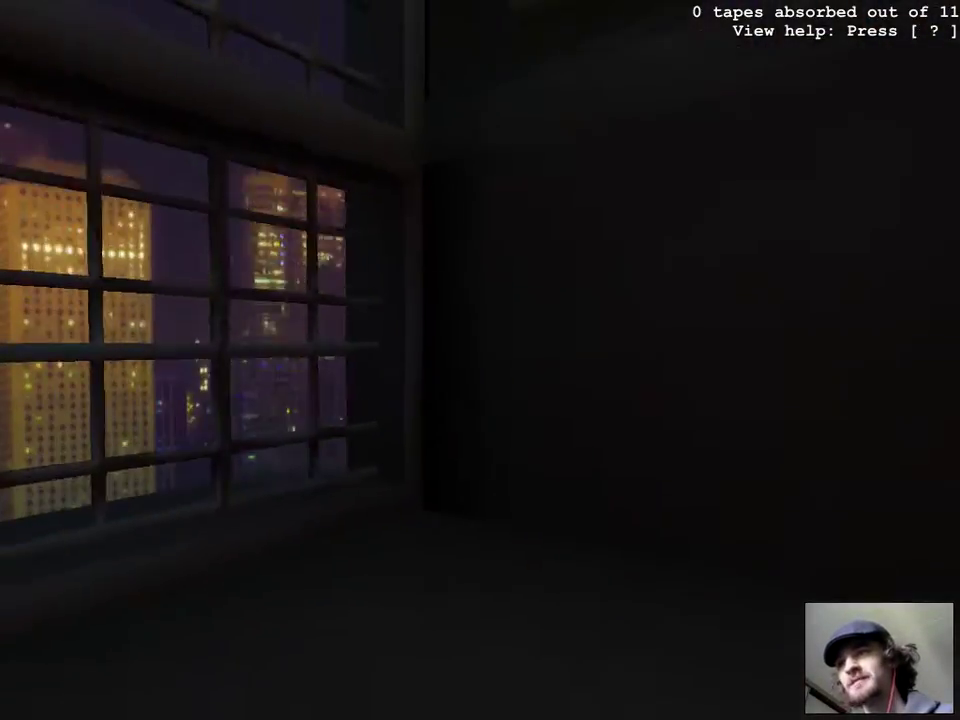
key(w)
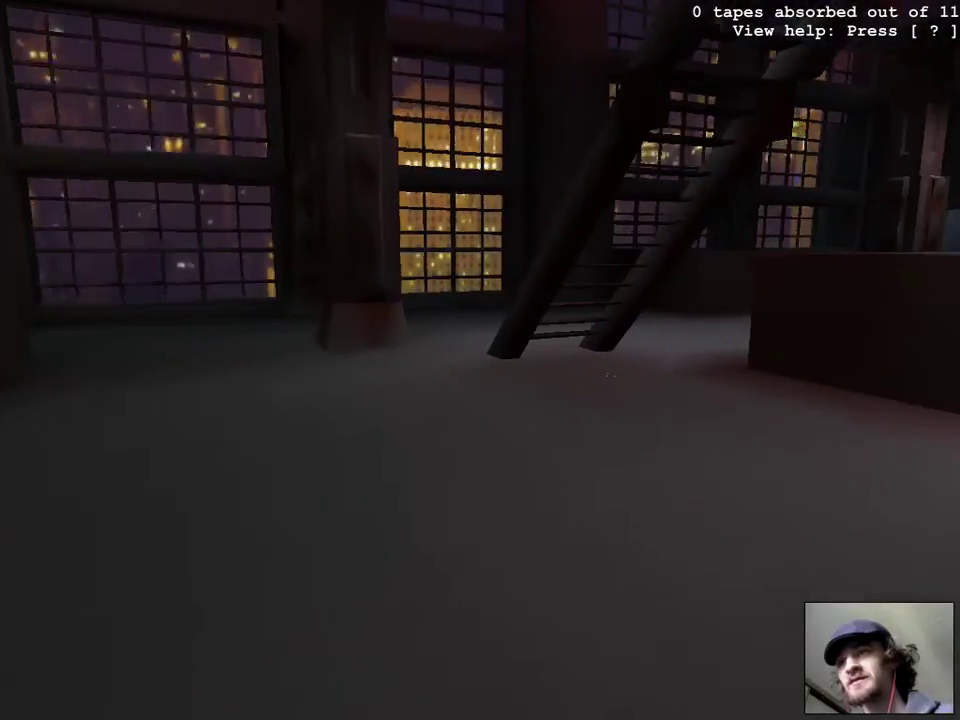
key(w)
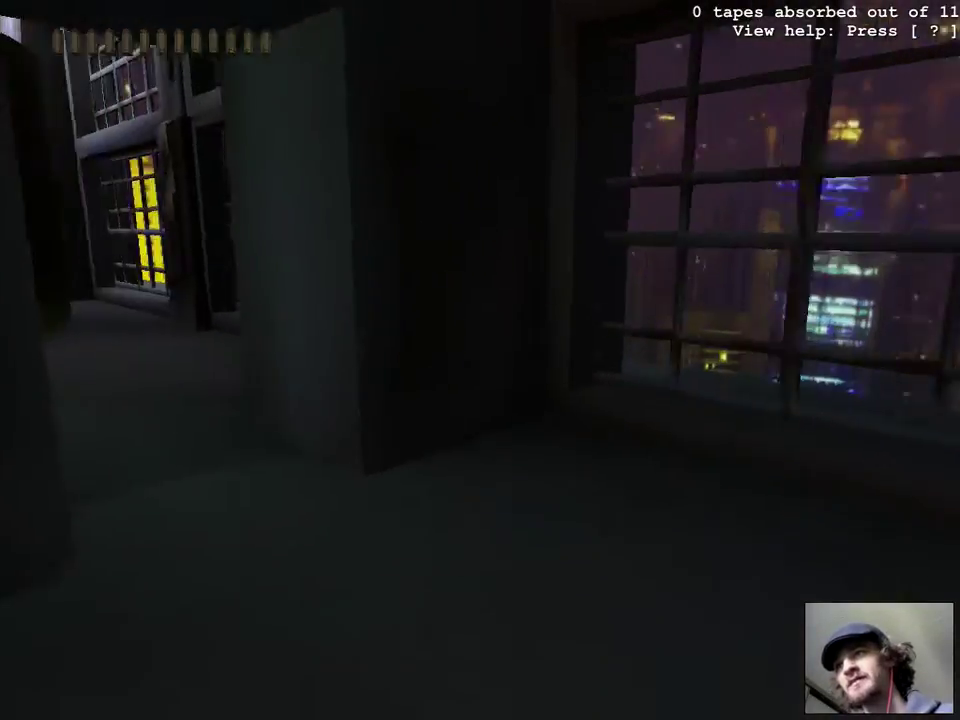
key(w)
key(w)
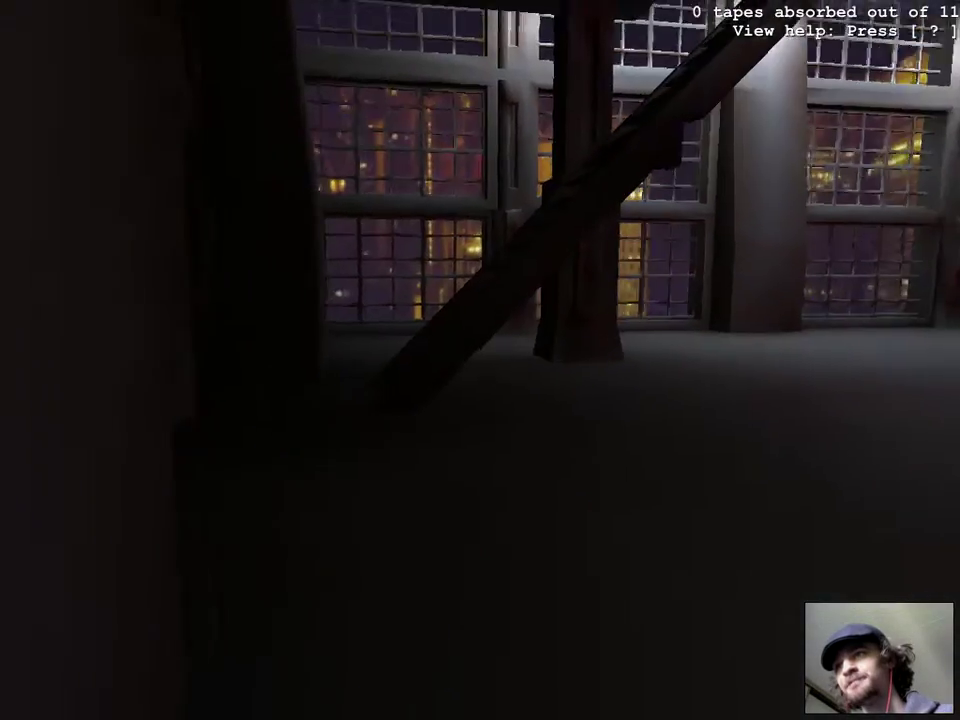
key(w)
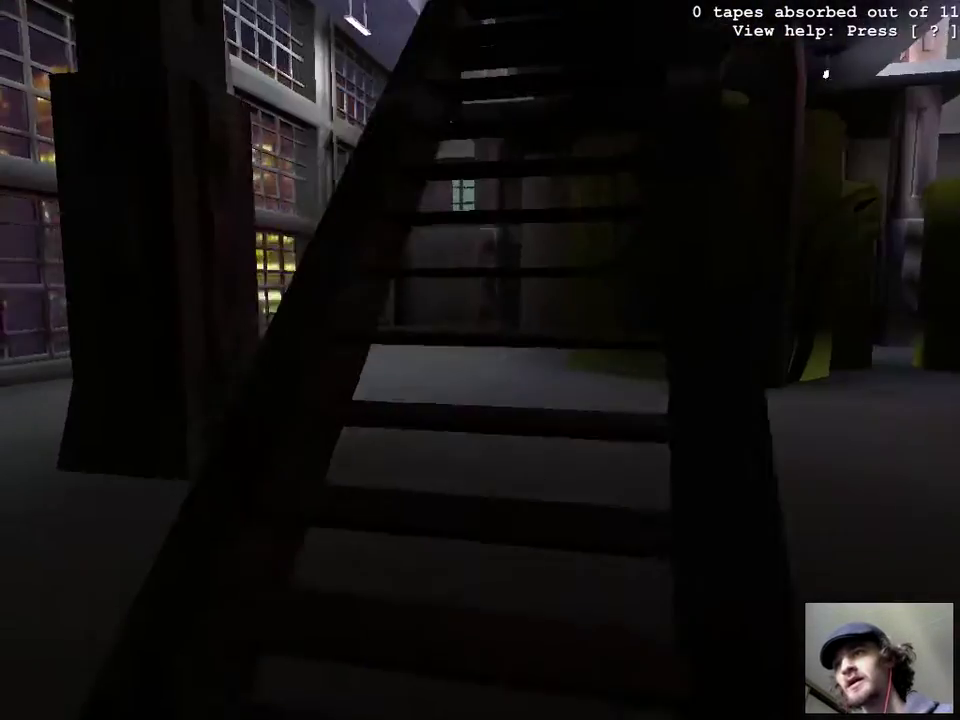
key(w)
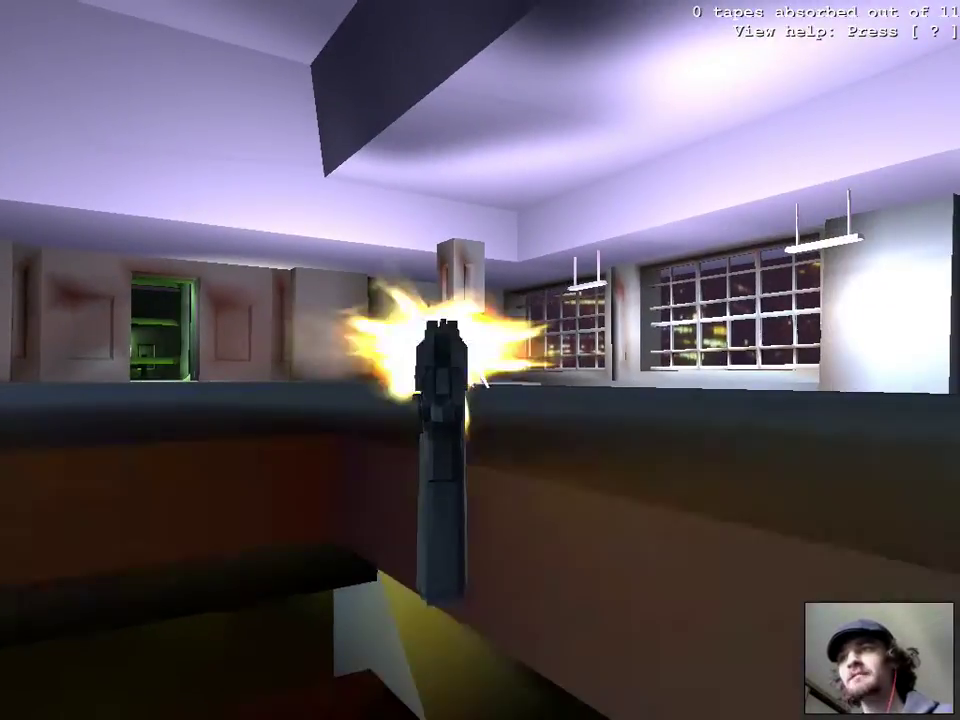
click(480, 360)
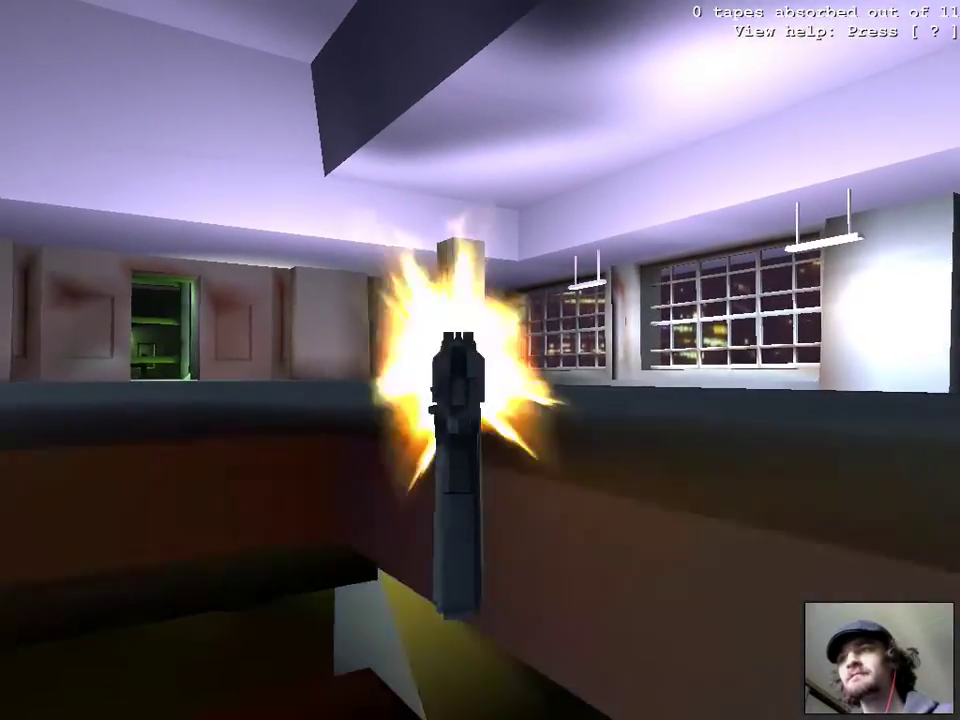
key(w)
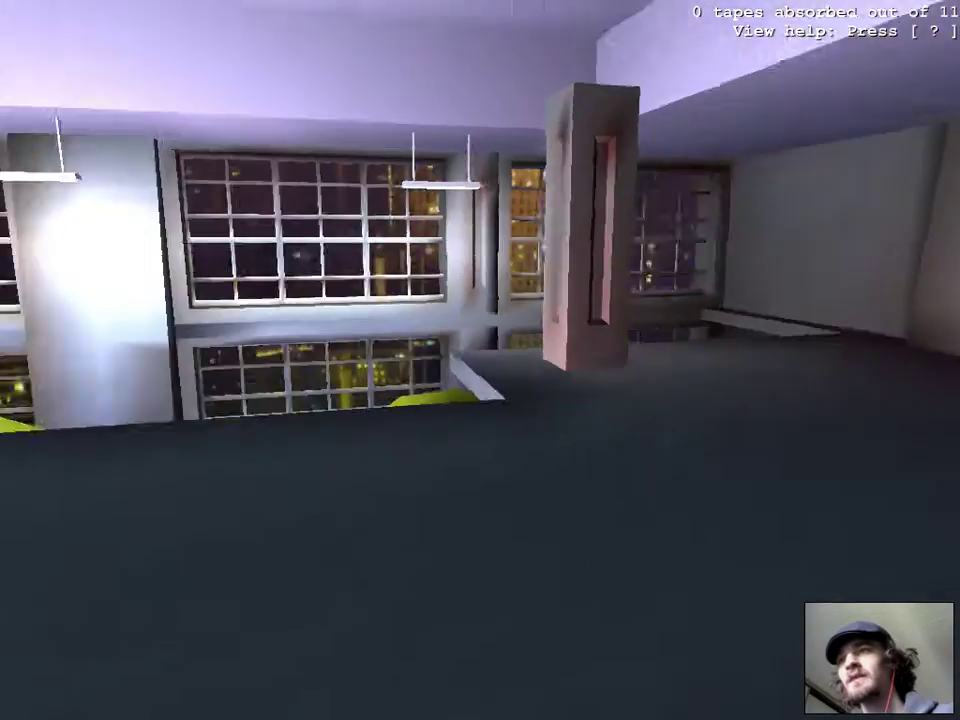
click(480, 360)
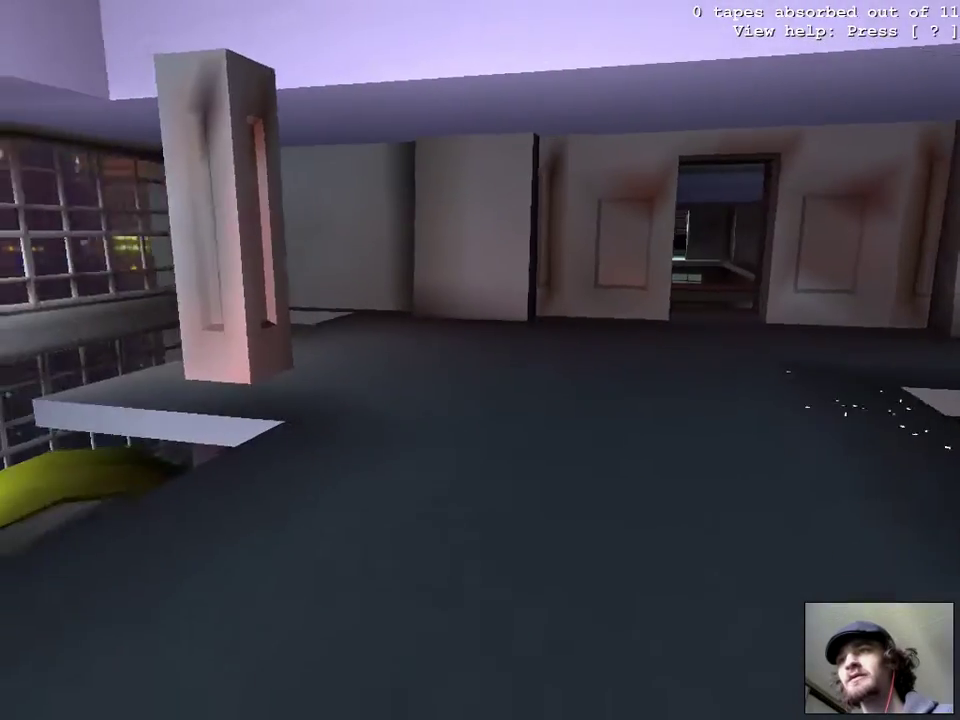
key(w)
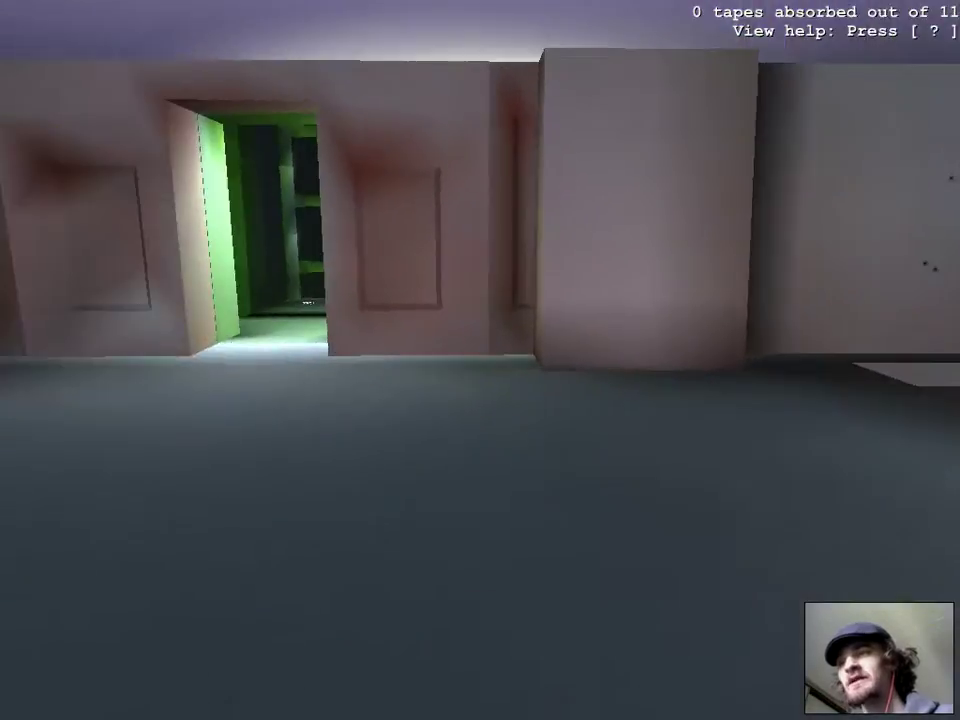
key(w)
key(w)
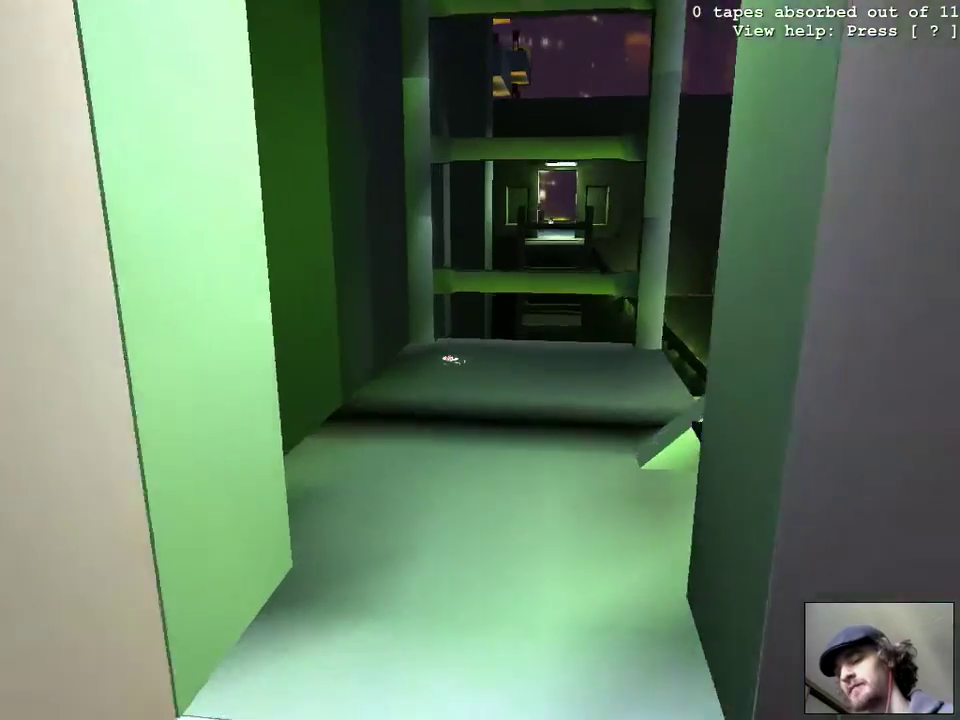
key(w)
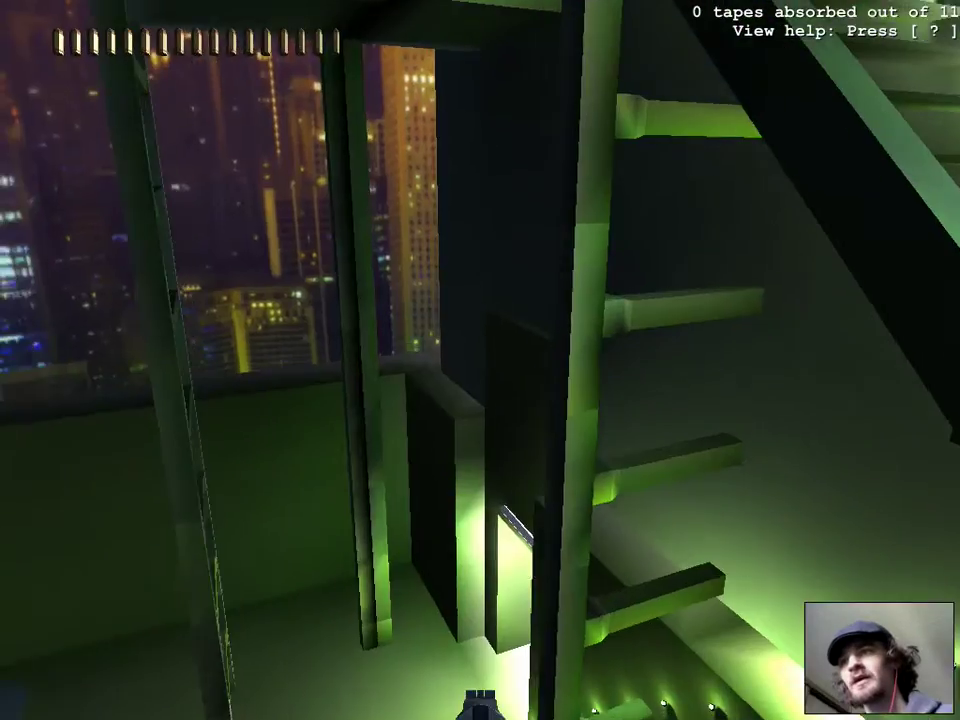
click(480, 360)
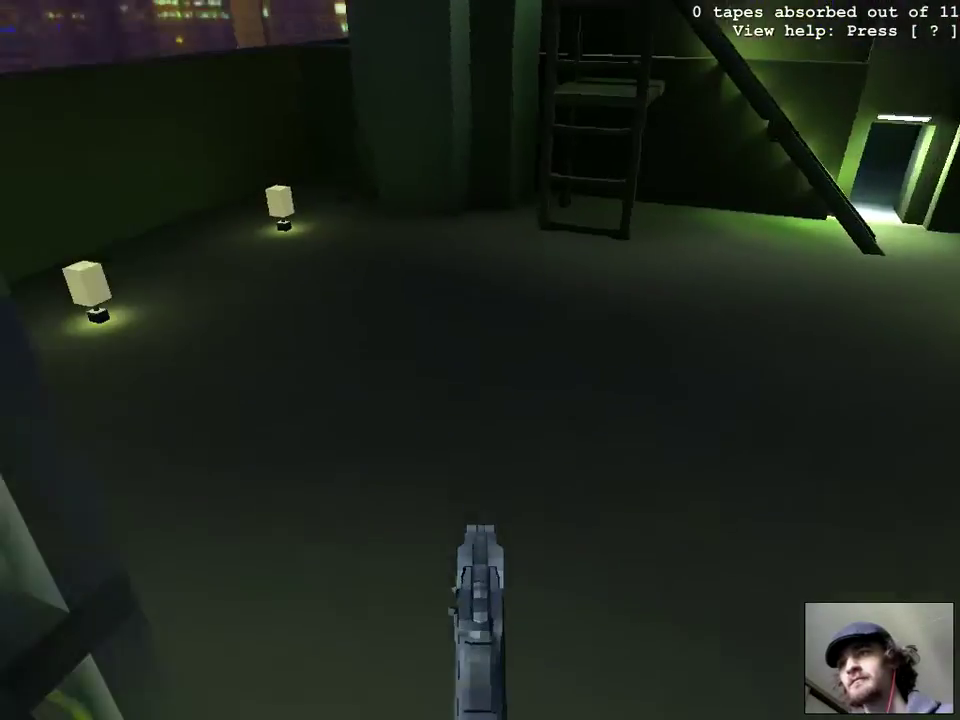
key(w)
key(w)
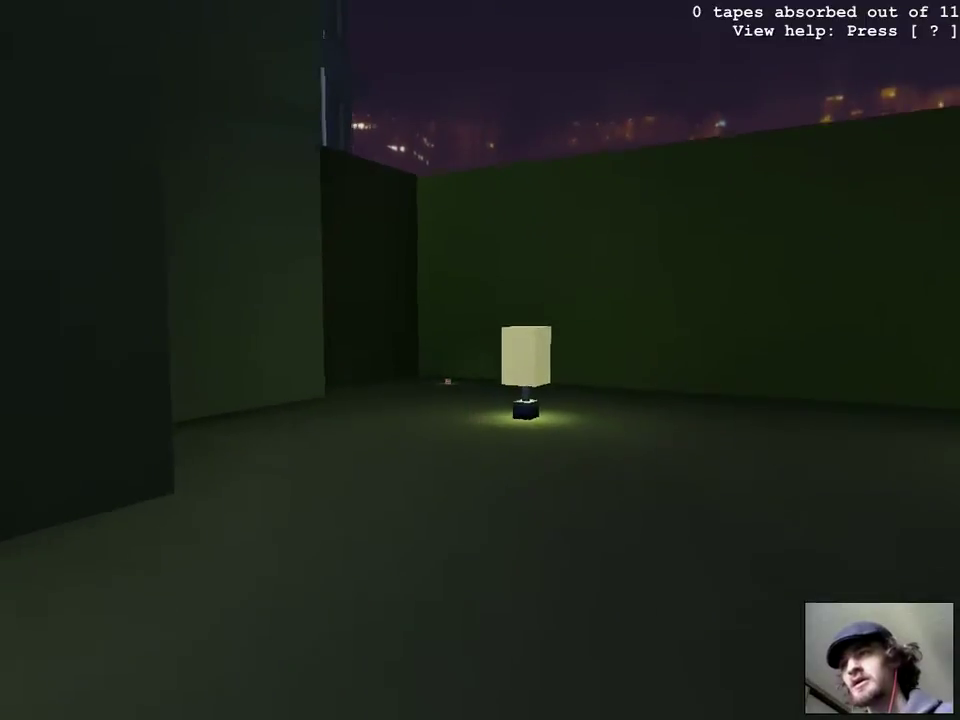
key(w)
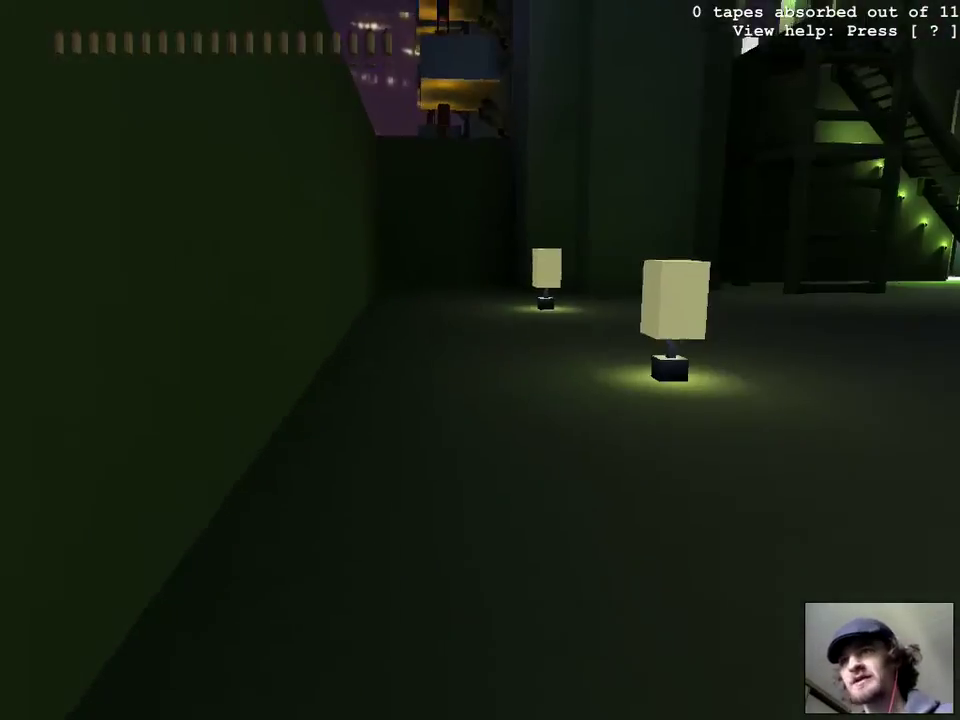
key(w)
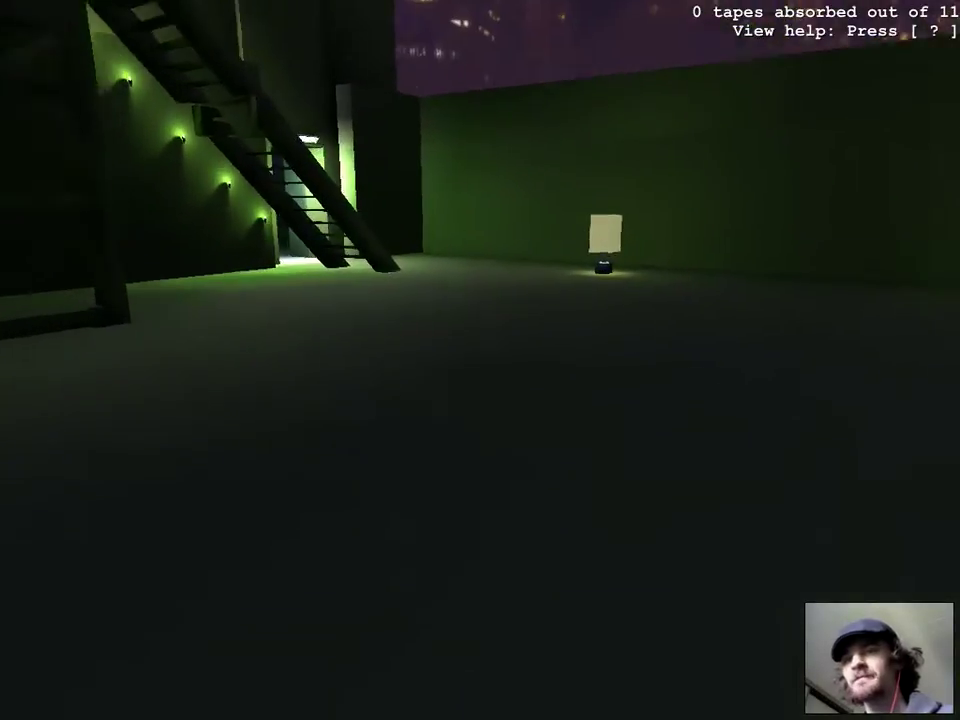
key(w)
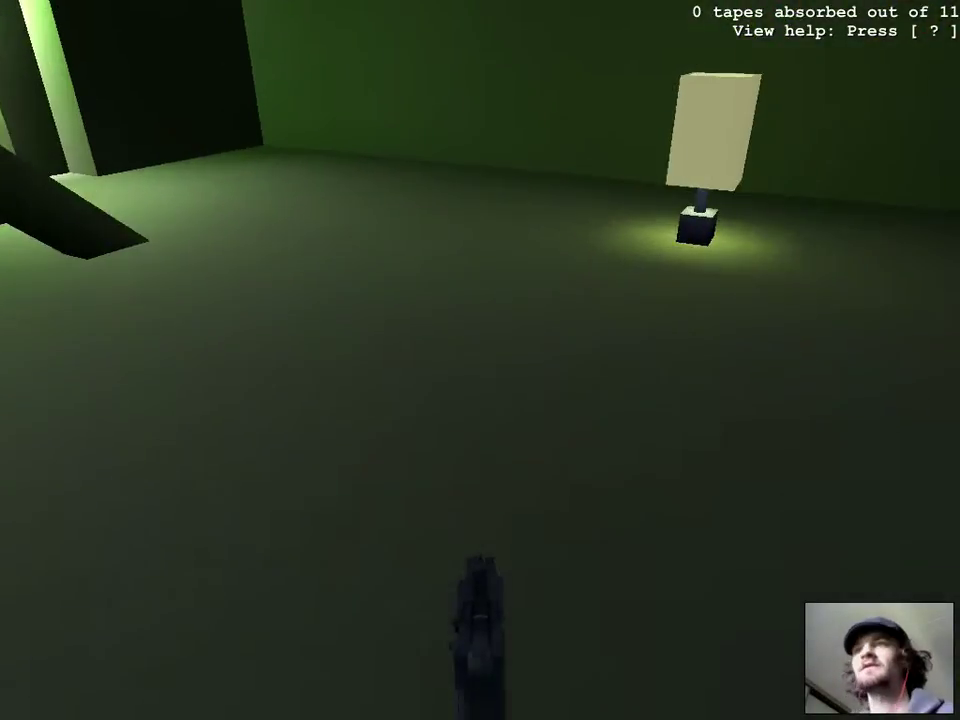
key(w)
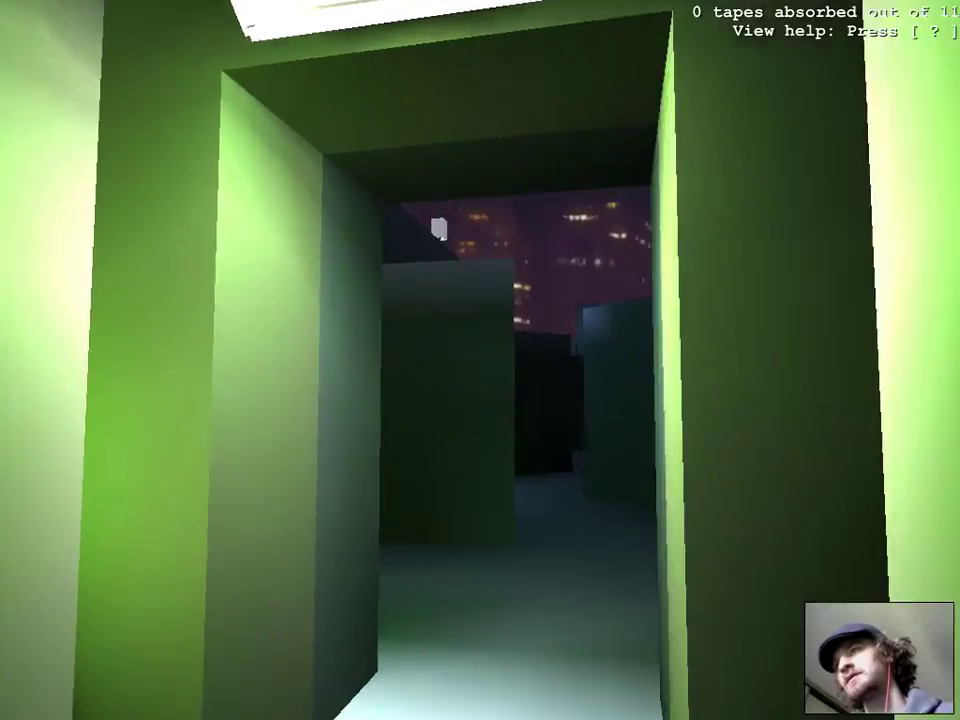
key(w)
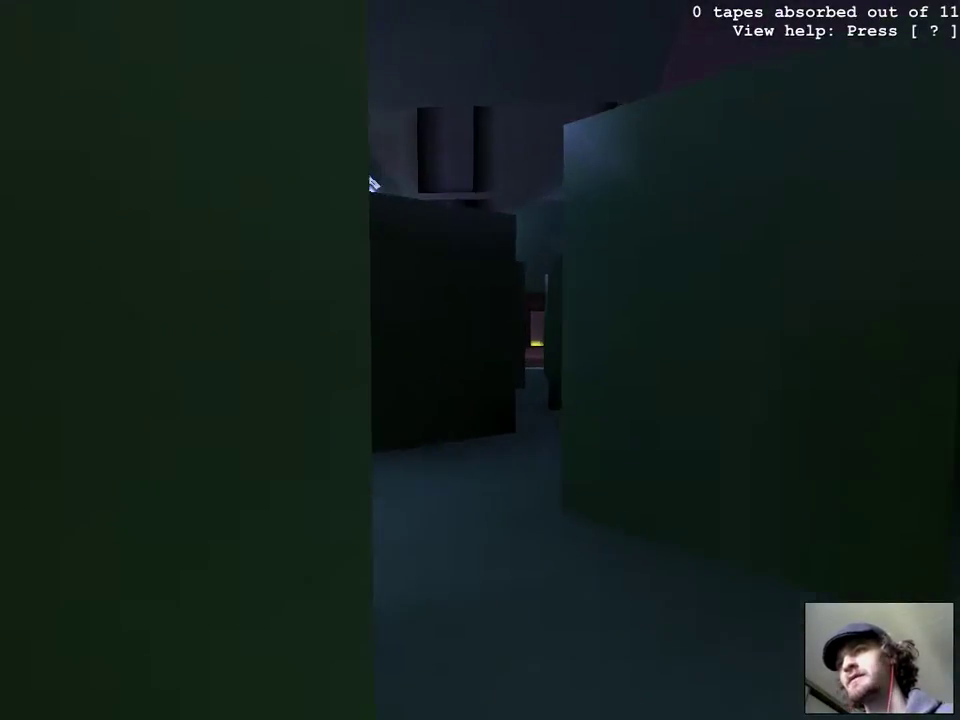
key(w)
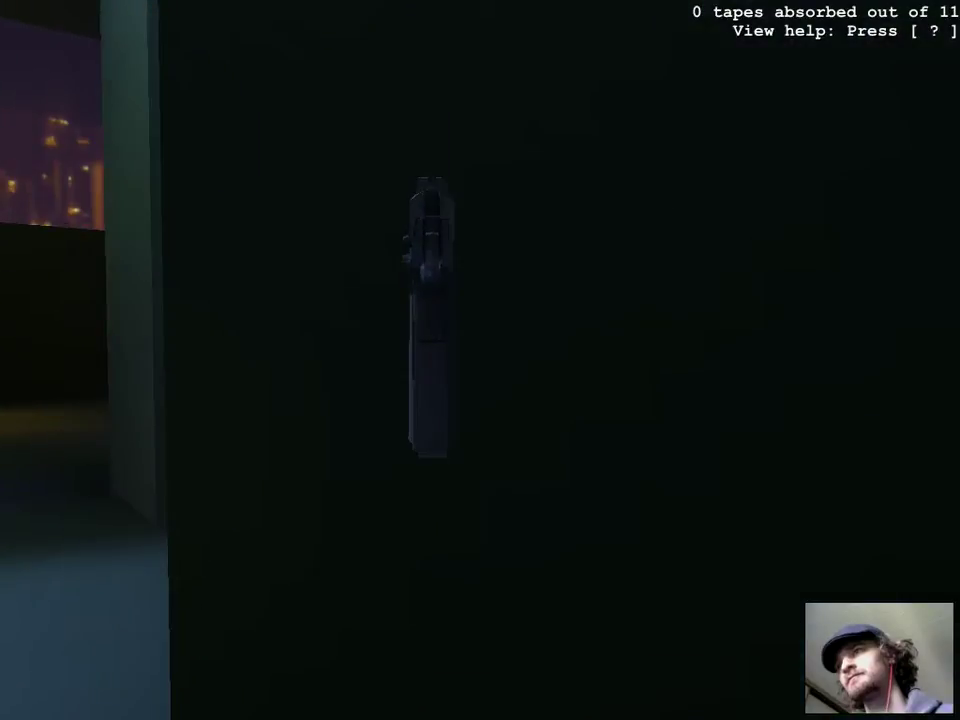
click(480, 360)
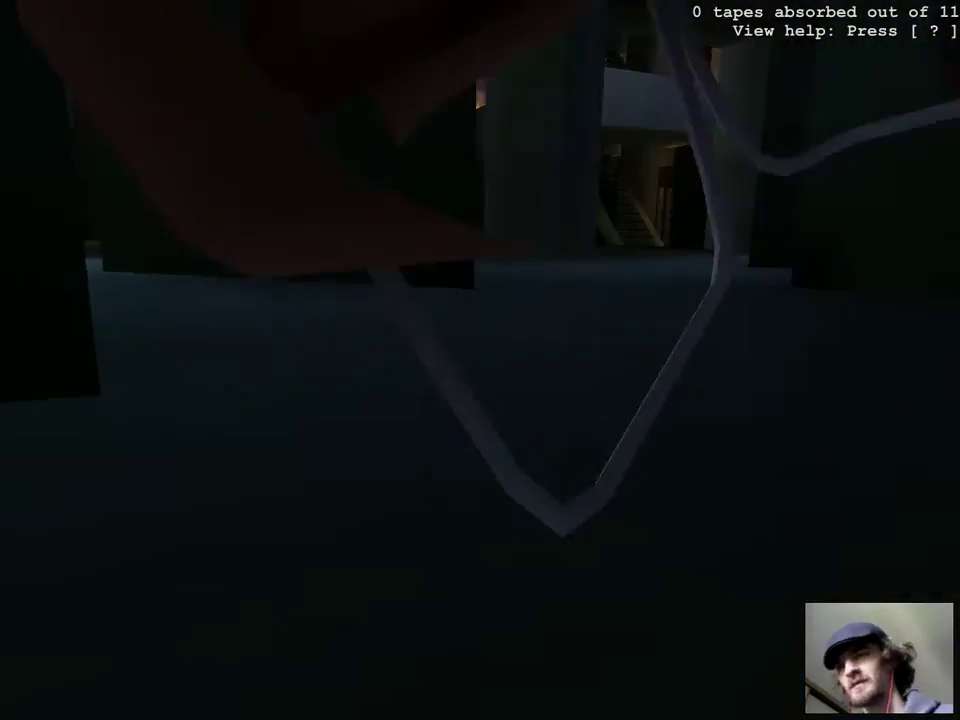